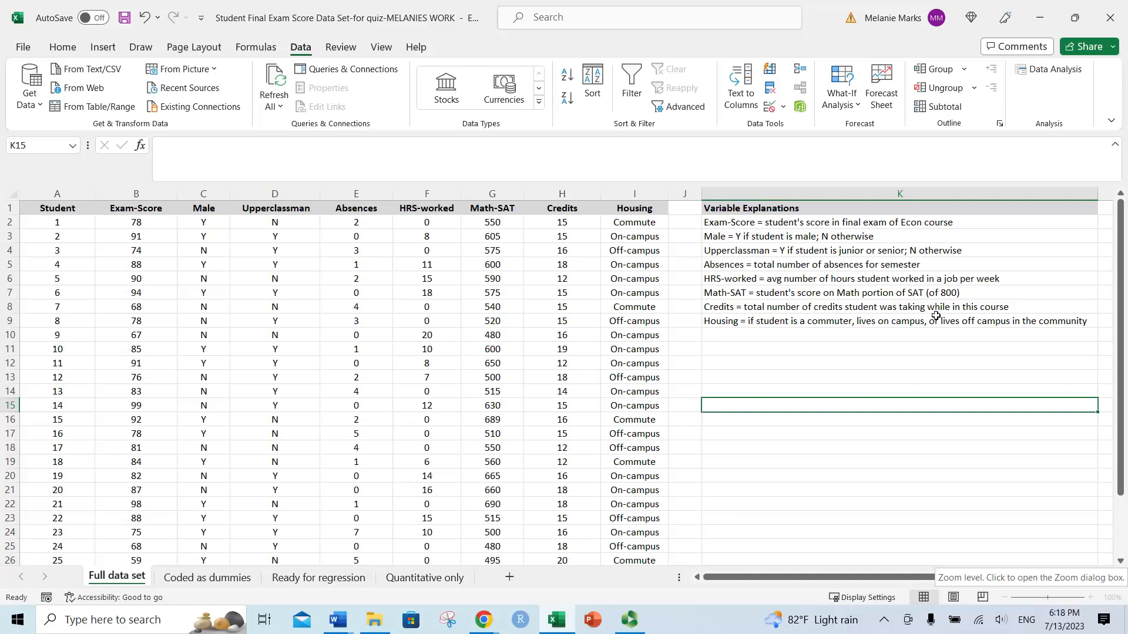
- Examine the categorical Male, Upperclassman and Housing columns in the full data set
click(198, 190)
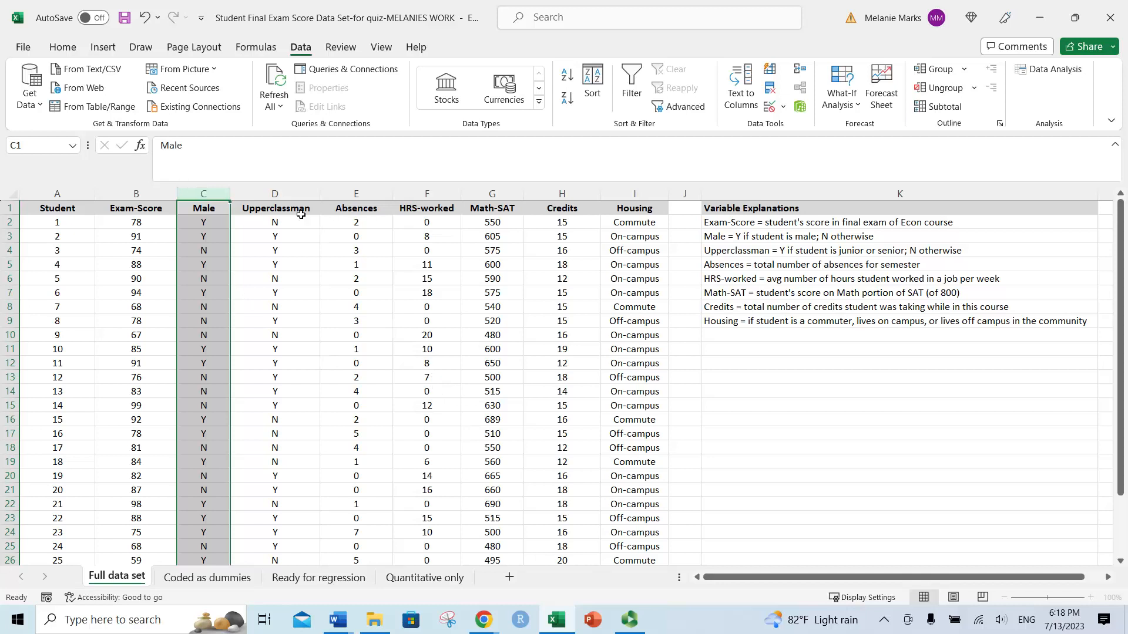
click(270, 186)
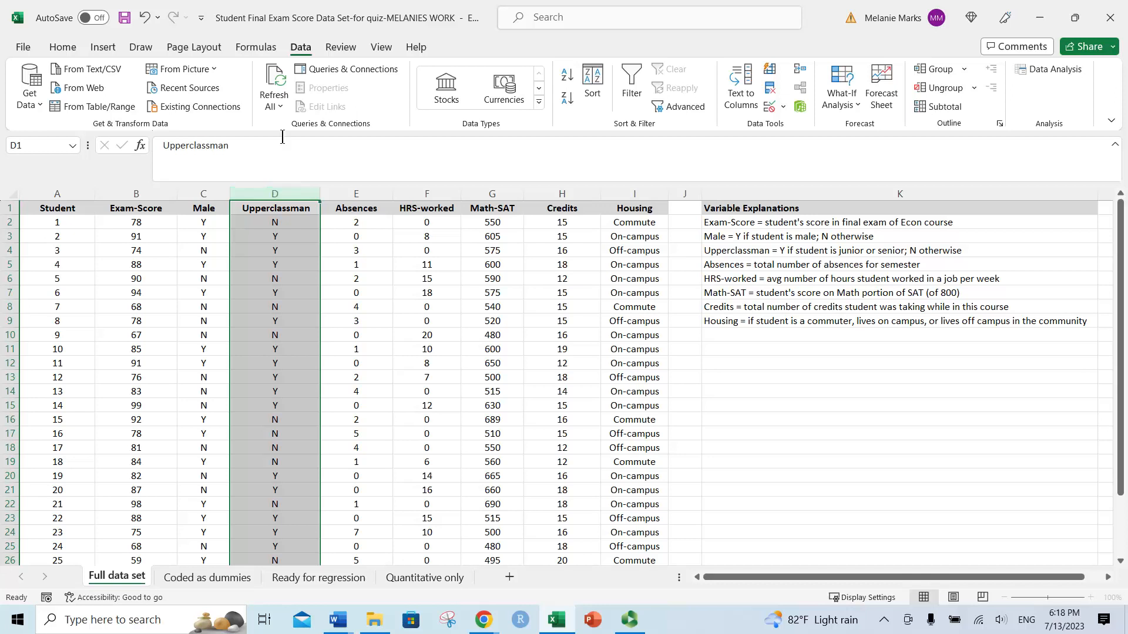
click(631, 196)
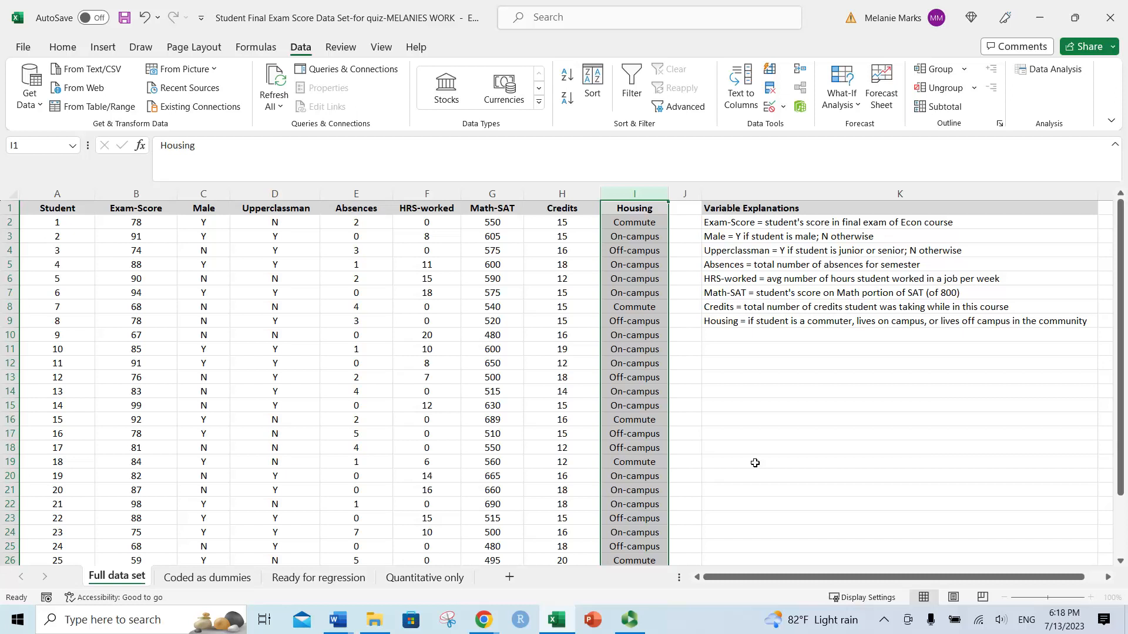
- Start Descriptive Statistics on the Coded as dummies sheet with A1:H31 as the input range
click(174, 586)
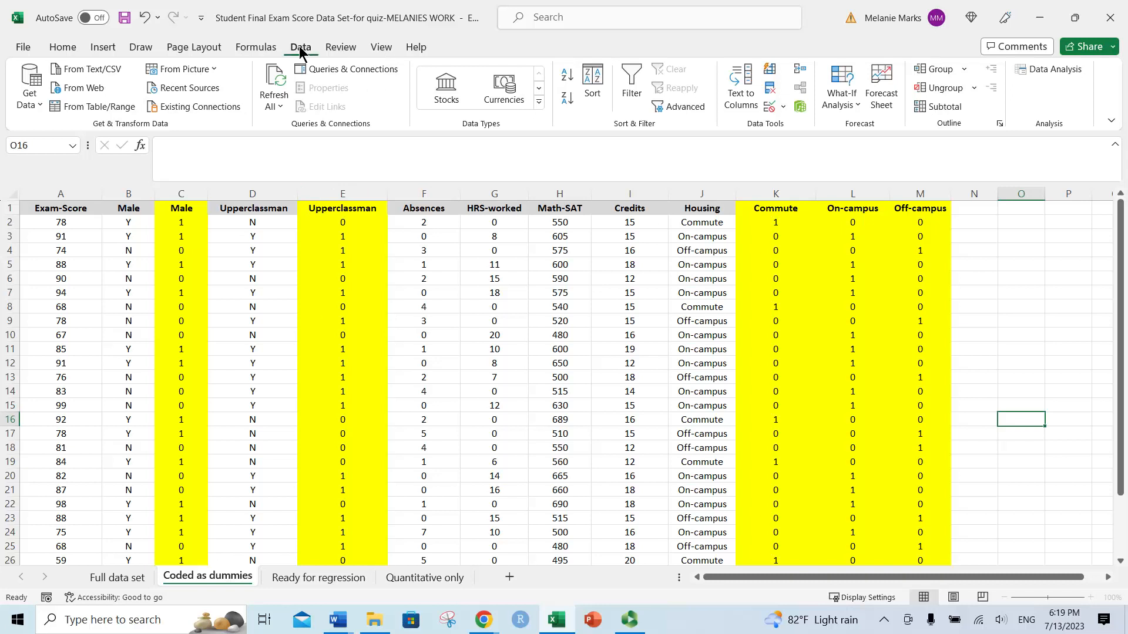
click(1040, 76)
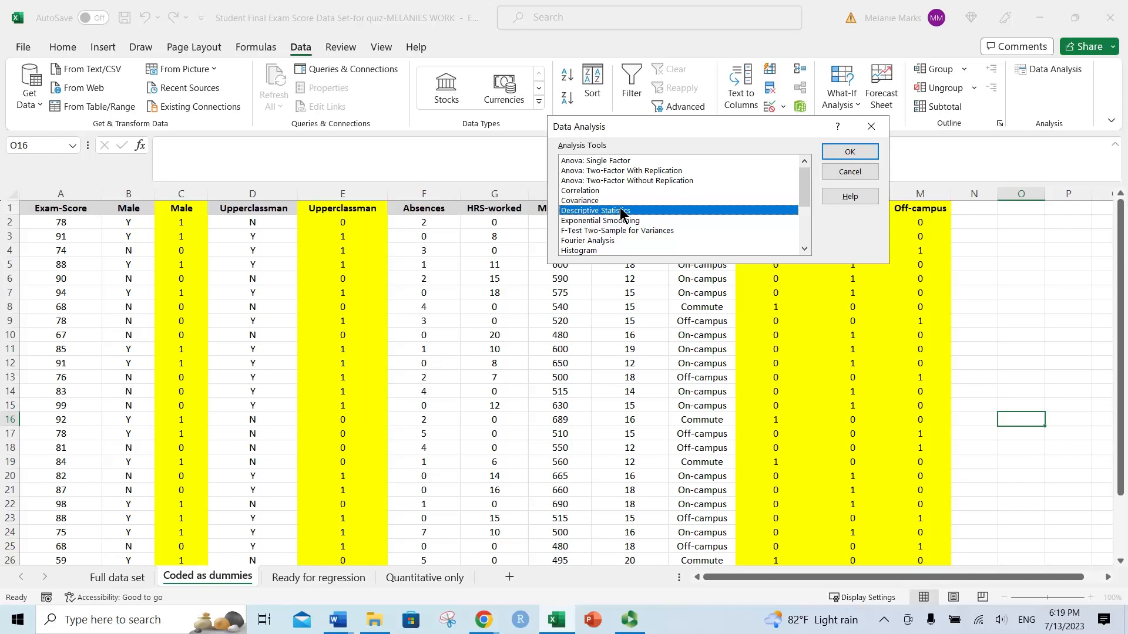
click(849, 154)
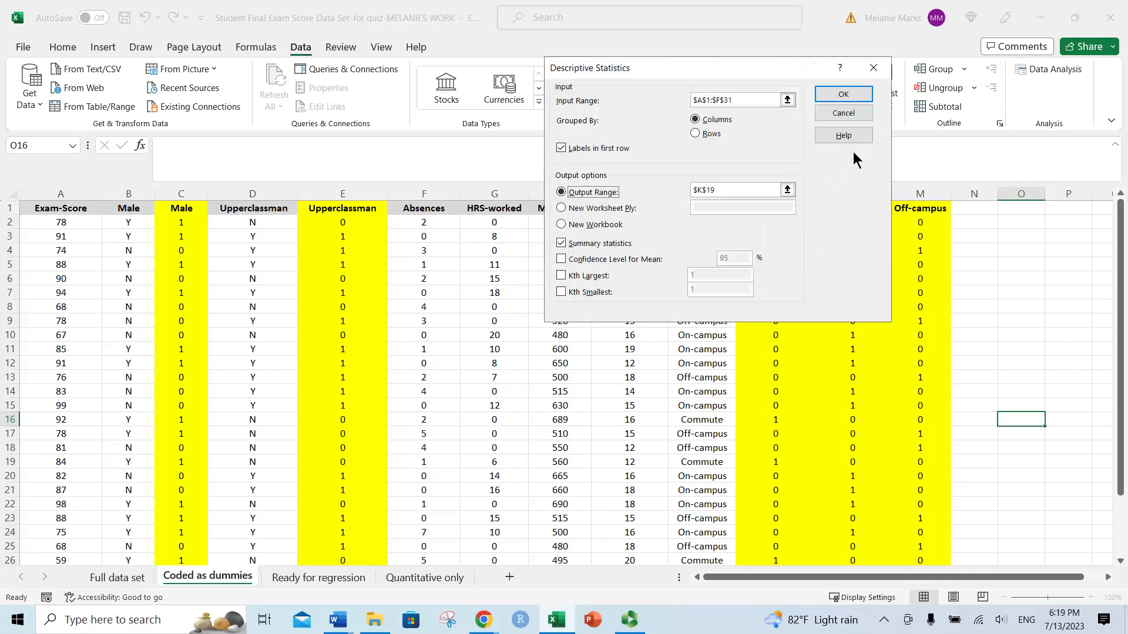
drag(775, 100, 676, 107)
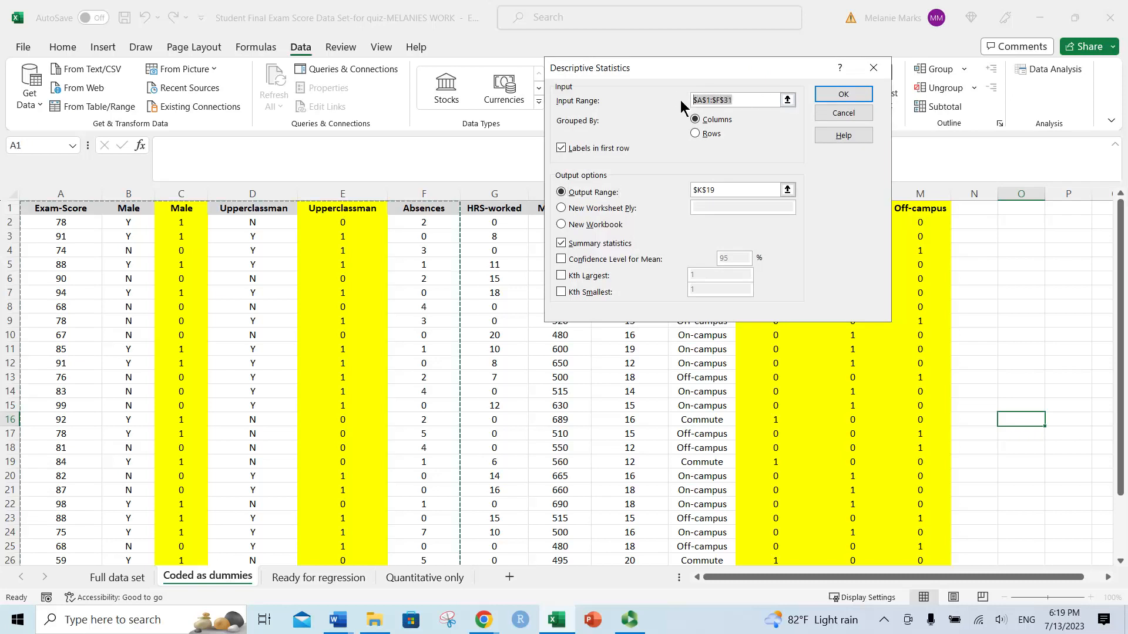
key(BackSpace)
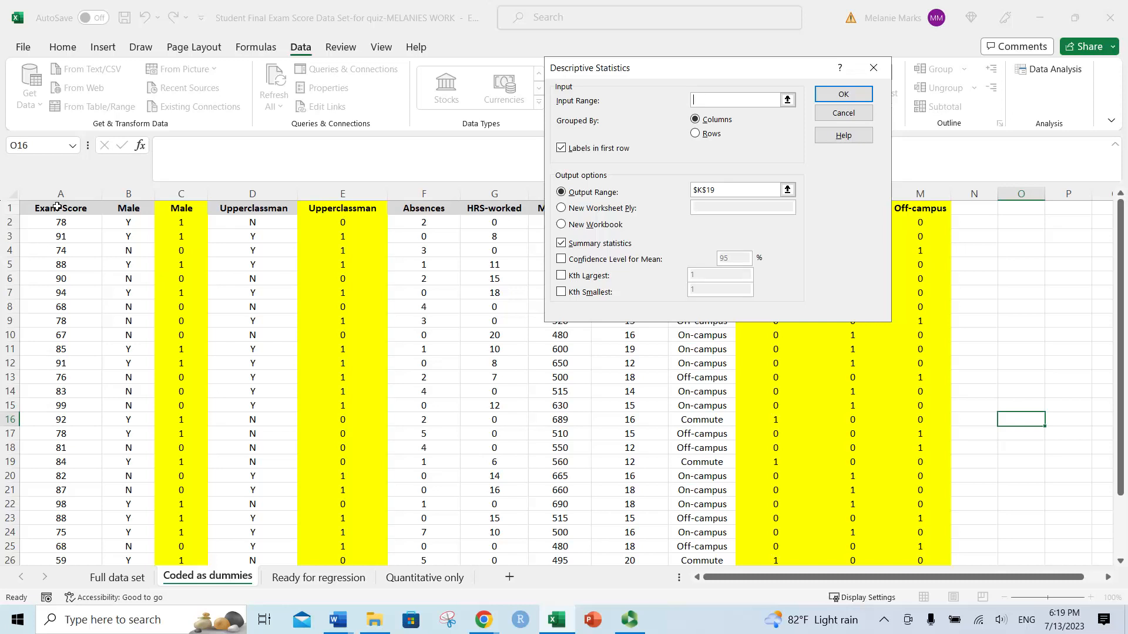
drag(57, 207, 568, 536)
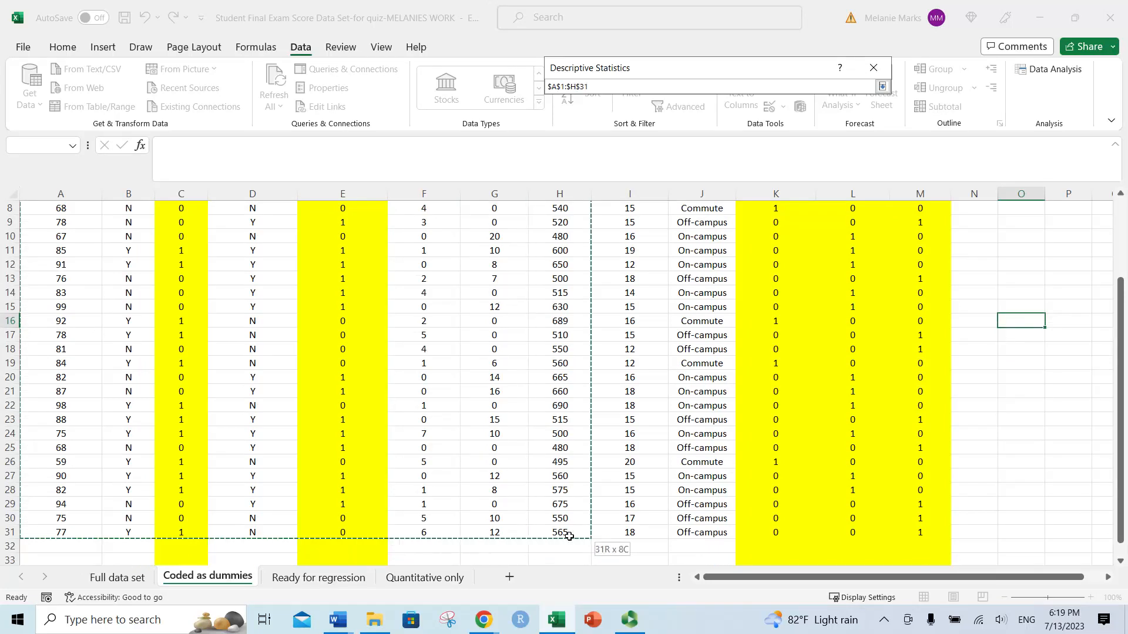
drag(569, 536, 571, 534)
drag(571, 534, 571, 534)
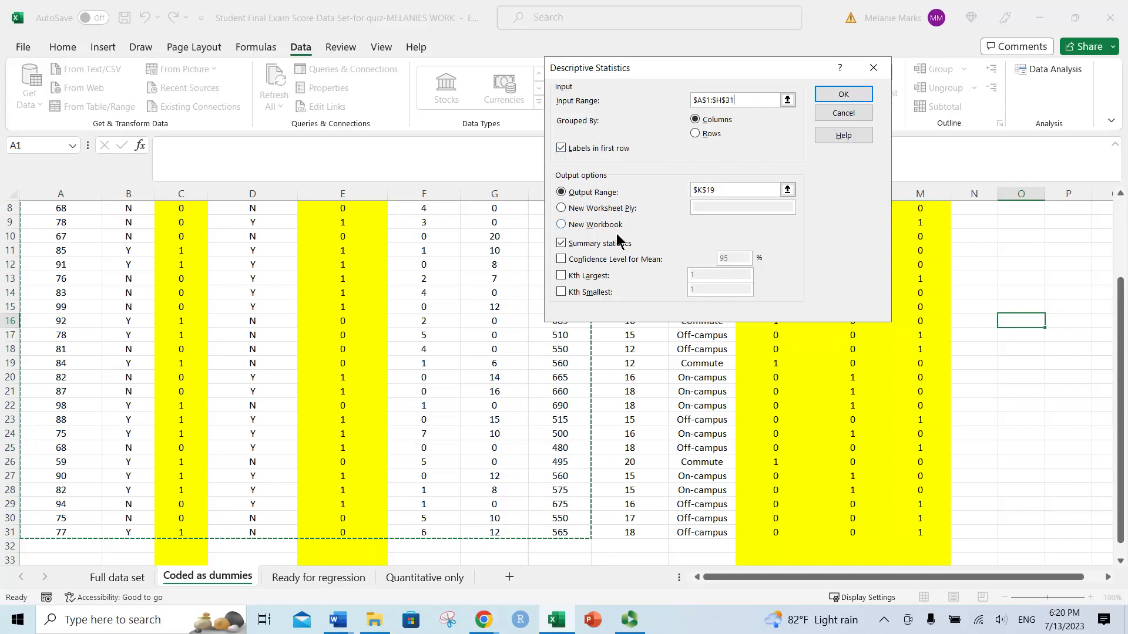
- Try to generate summary statistics for the chosen range with output at cell O16, and close the analysis dialogs
click(561, 244)
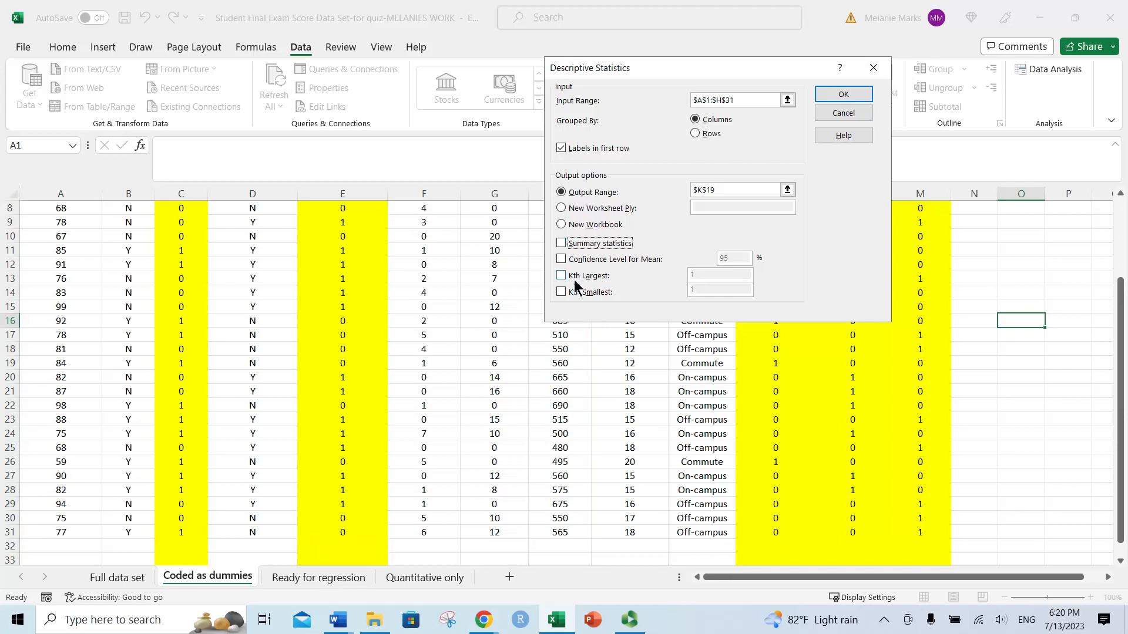
click(561, 243)
click(721, 190)
drag(721, 190, 681, 190)
key(BackSpace)
click(1025, 323)
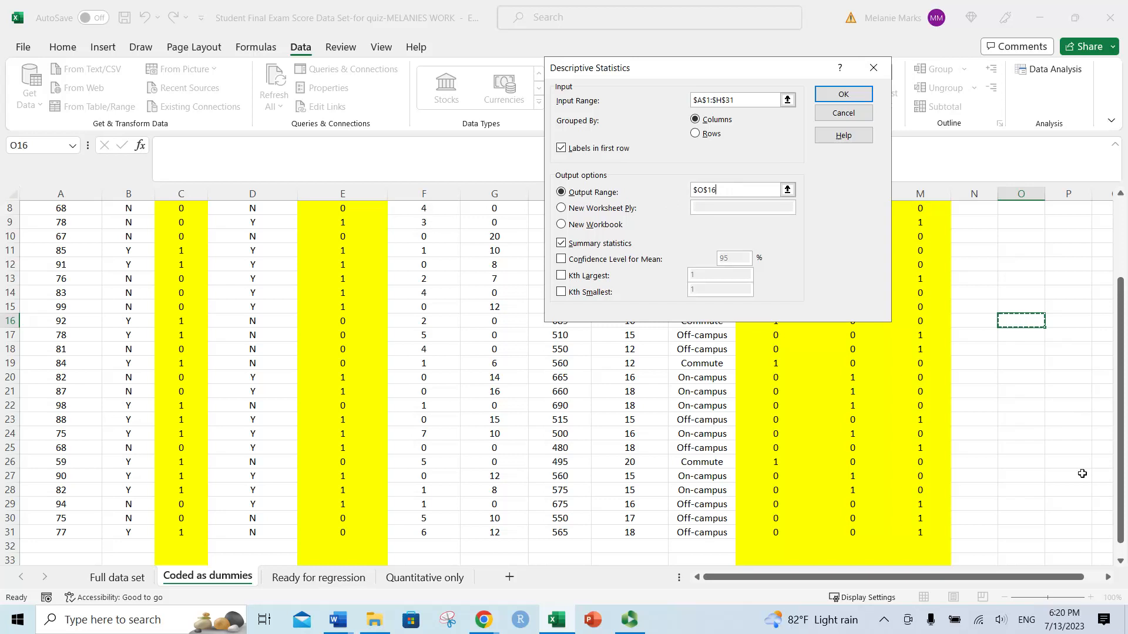
click(838, 95)
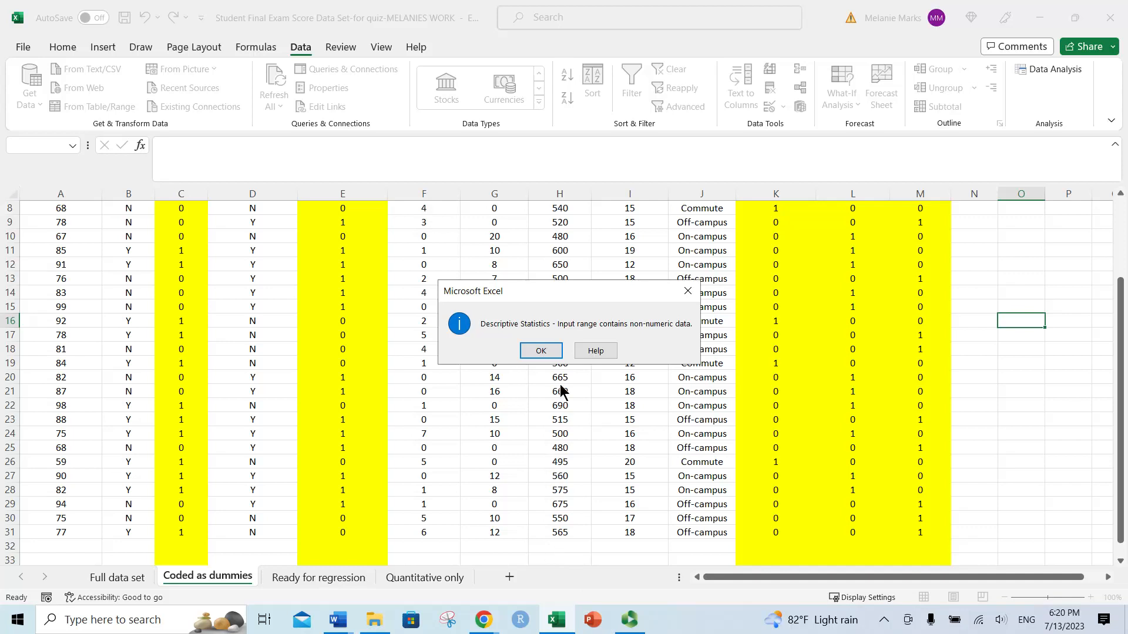
click(545, 352)
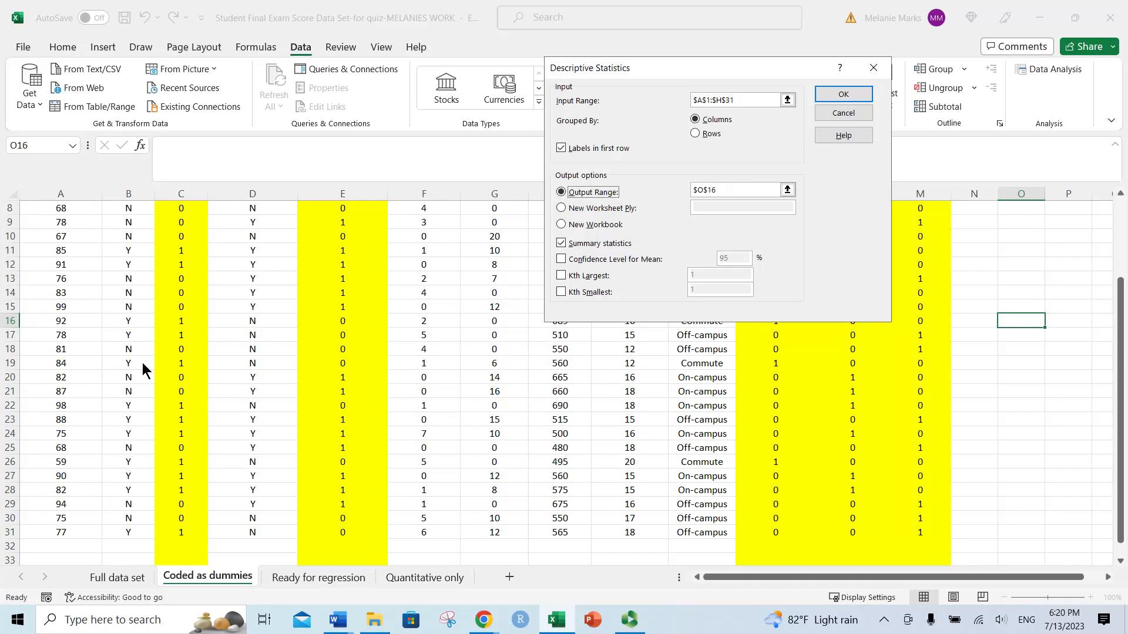
click(875, 69)
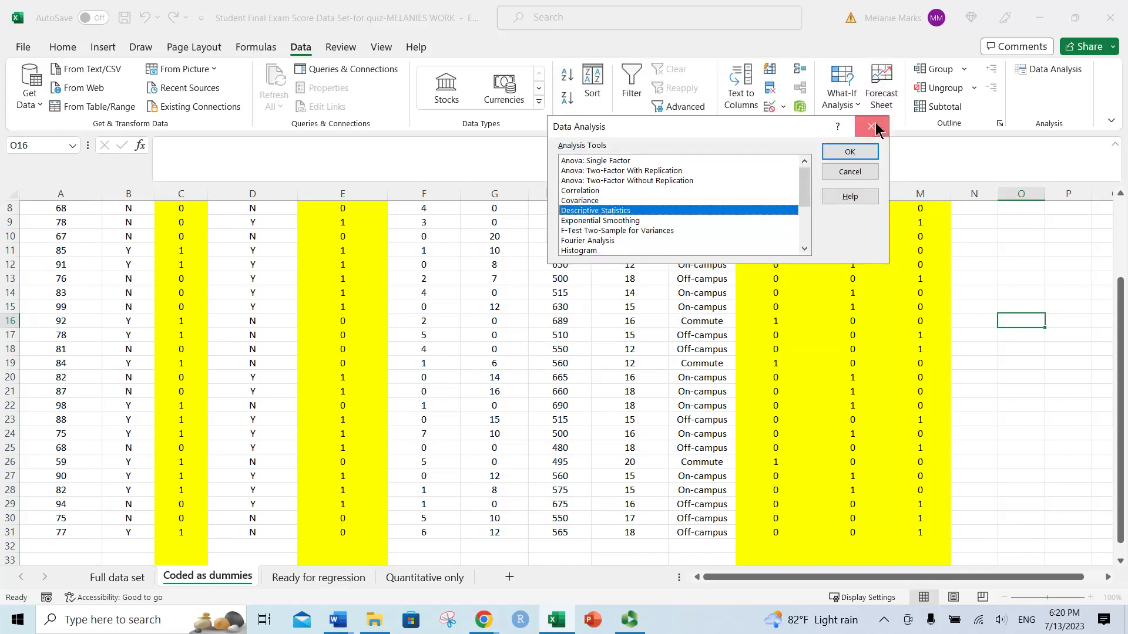
click(872, 124)
- Look over the dummy-coded columns and switch to the Quantitative only worksheet
scroll(1013, 350, up, 3)
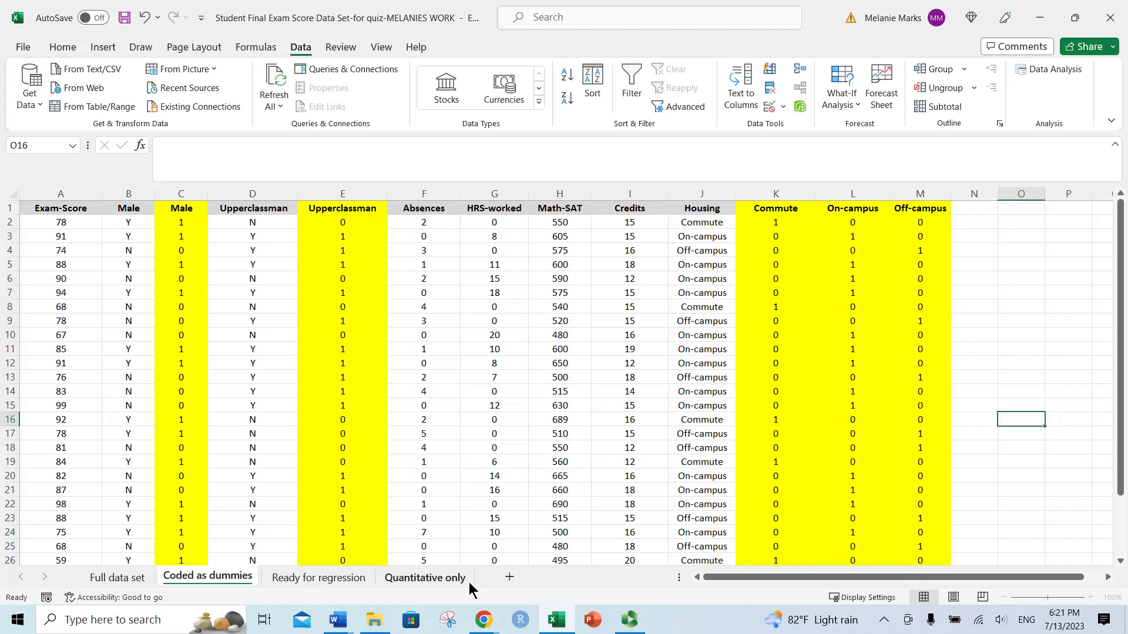
click(53, 194)
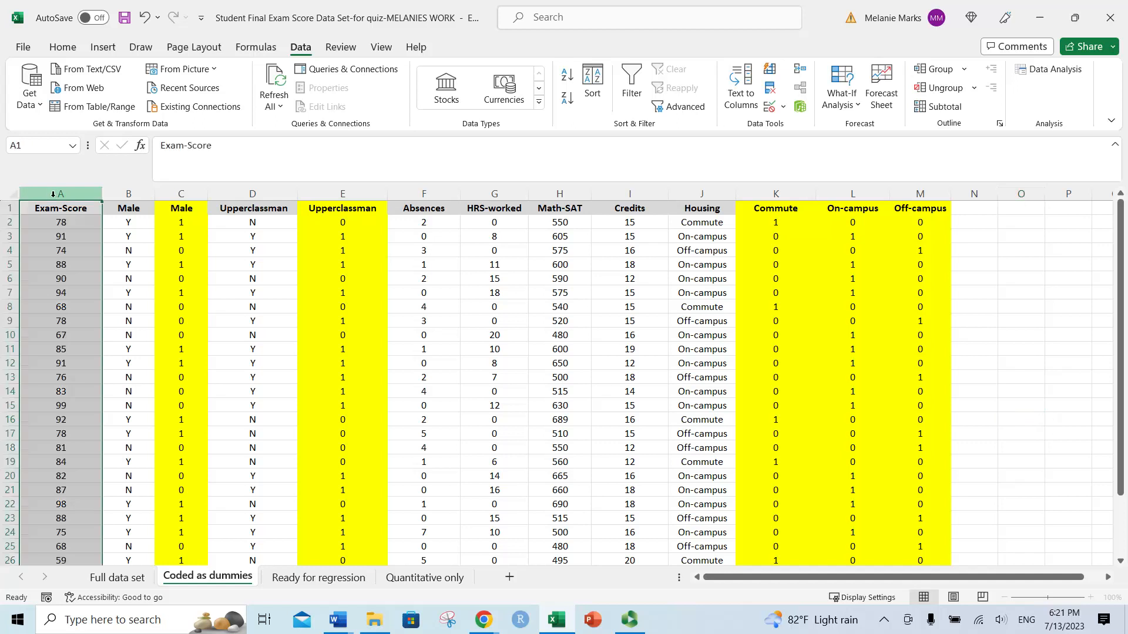
click(1057, 204)
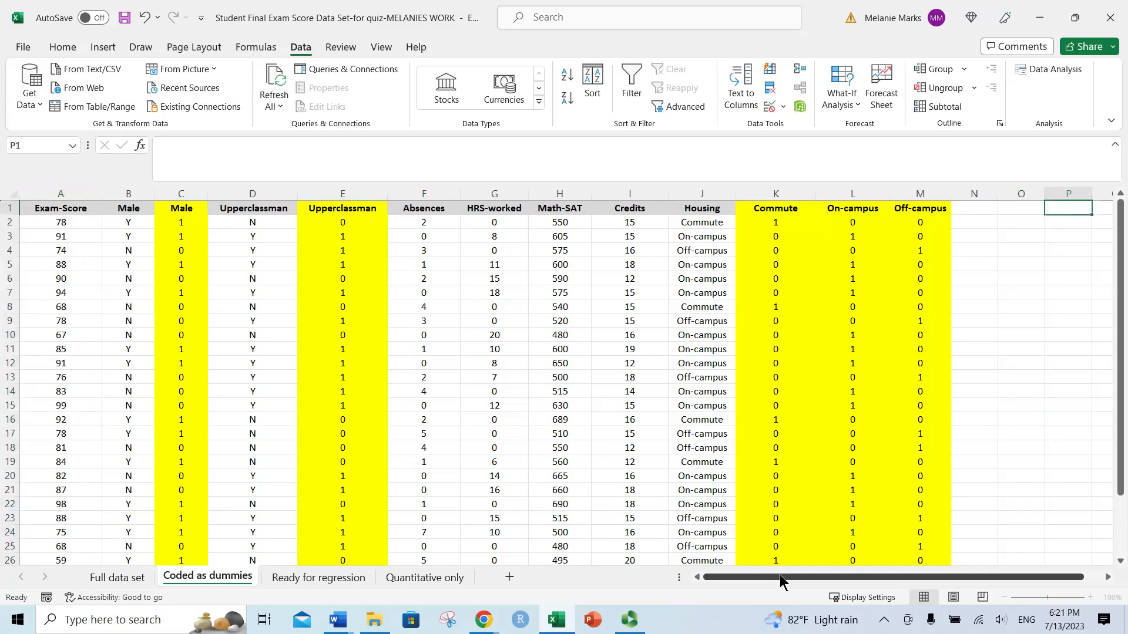
drag(770, 580, 788, 581)
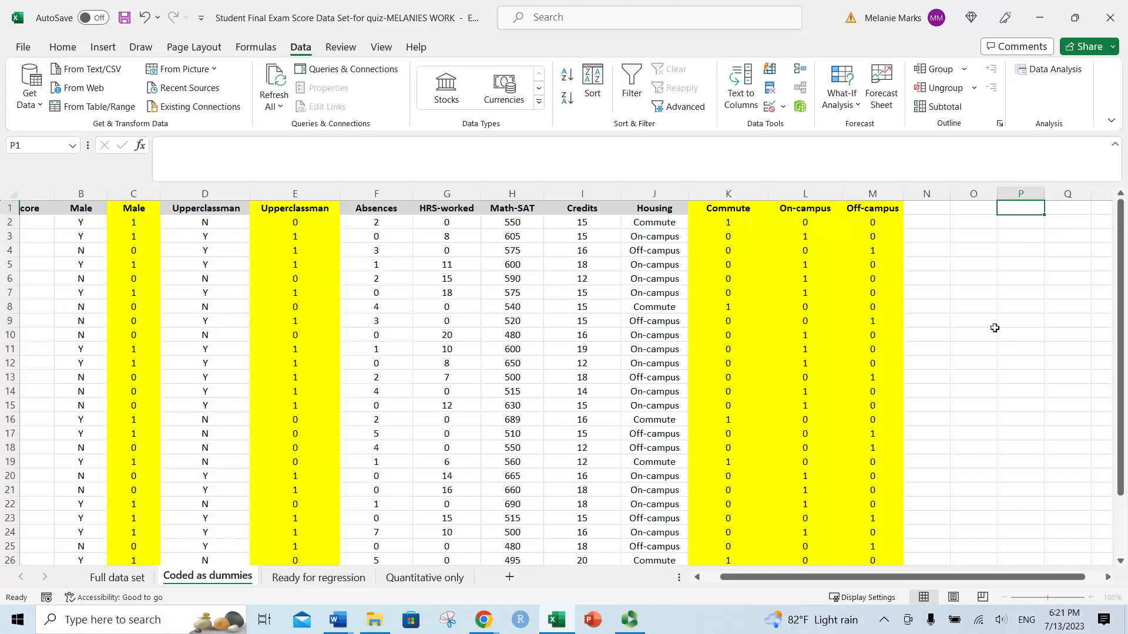
click(436, 583)
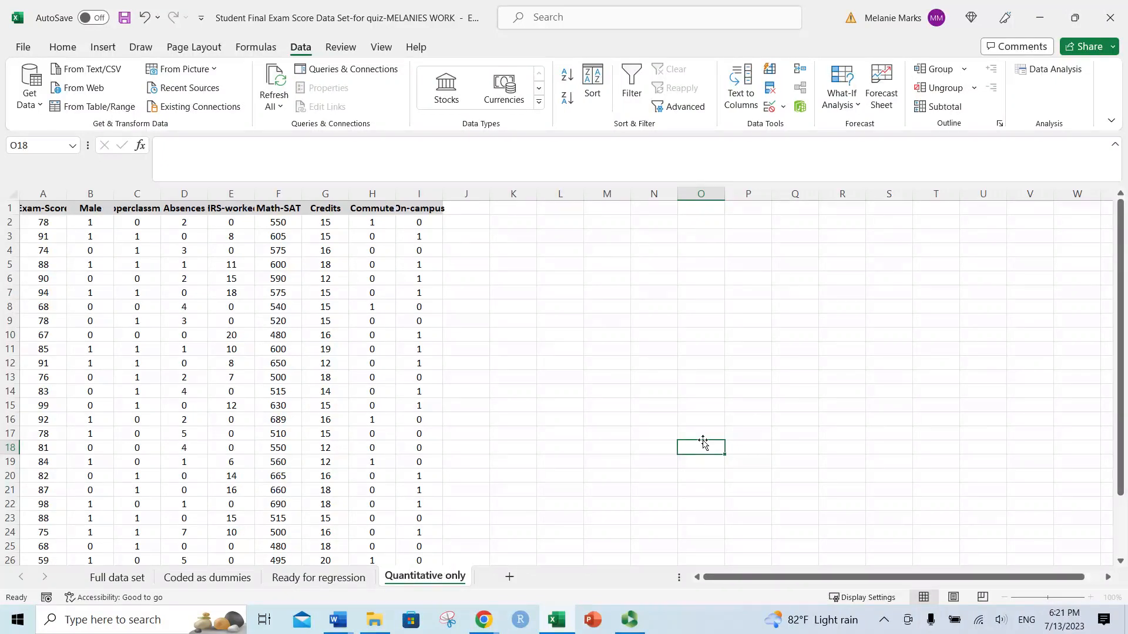
drag(726, 579, 713, 579)
- Copy the Male column and paste it as values only into column K
click(88, 191)
right_click(88, 191)
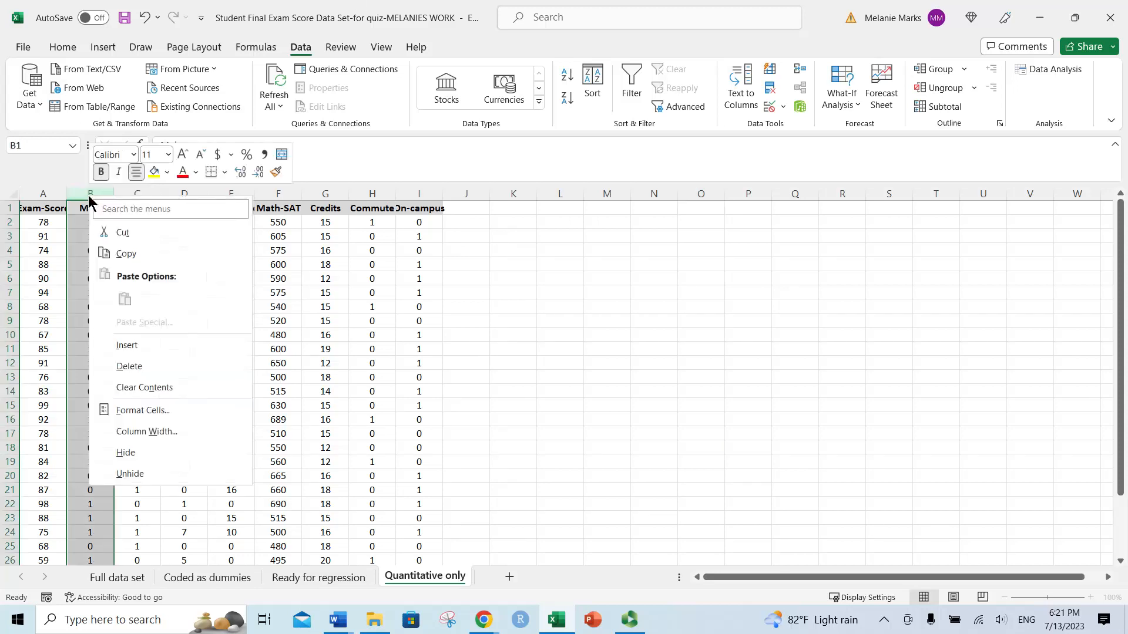
click(126, 254)
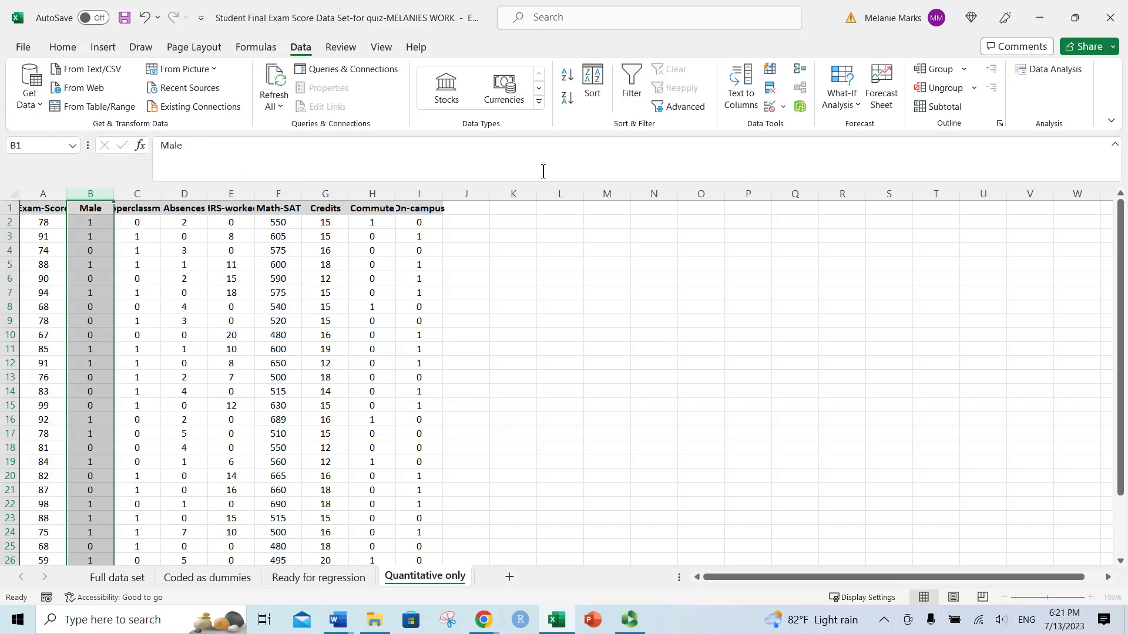
click(513, 194)
right_click(514, 197)
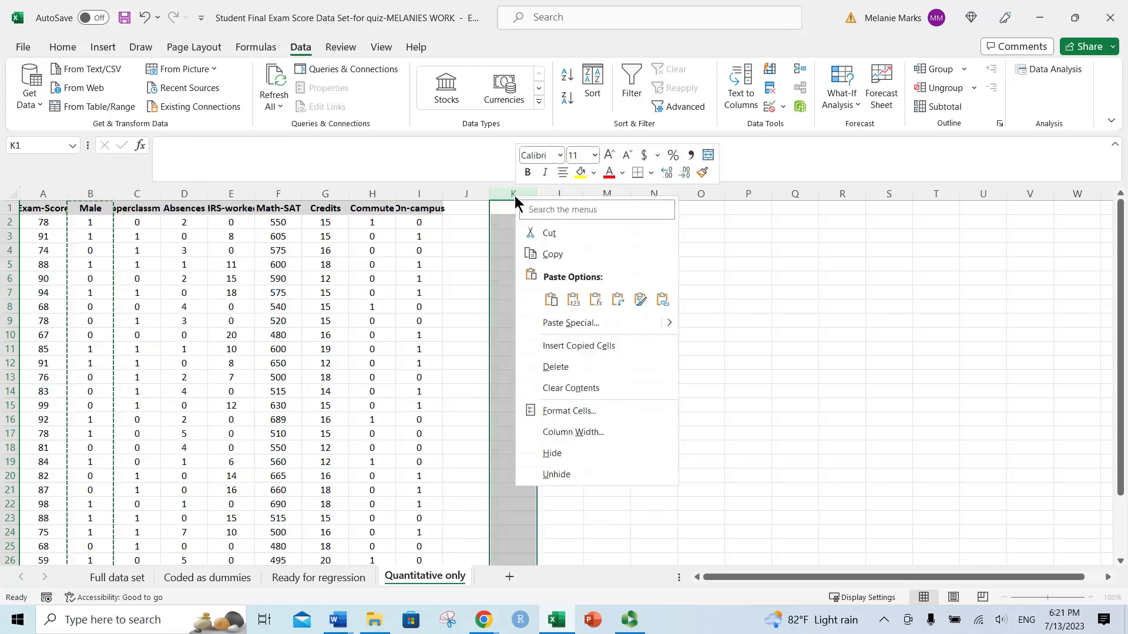
click(552, 301)
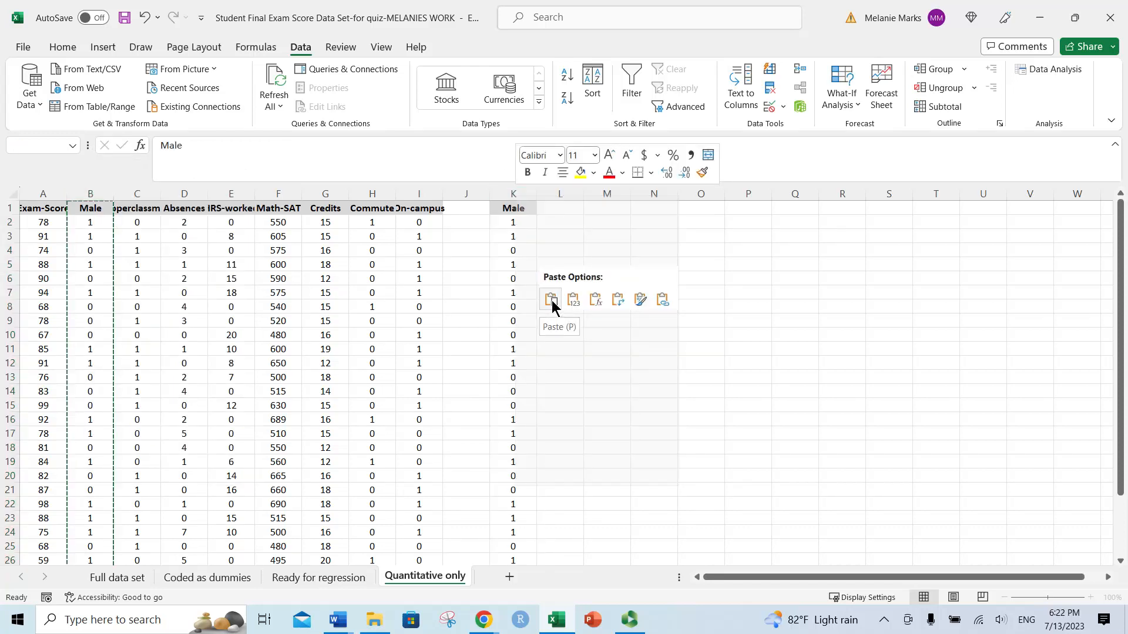
click(573, 300)
click(762, 296)
click(526, 240)
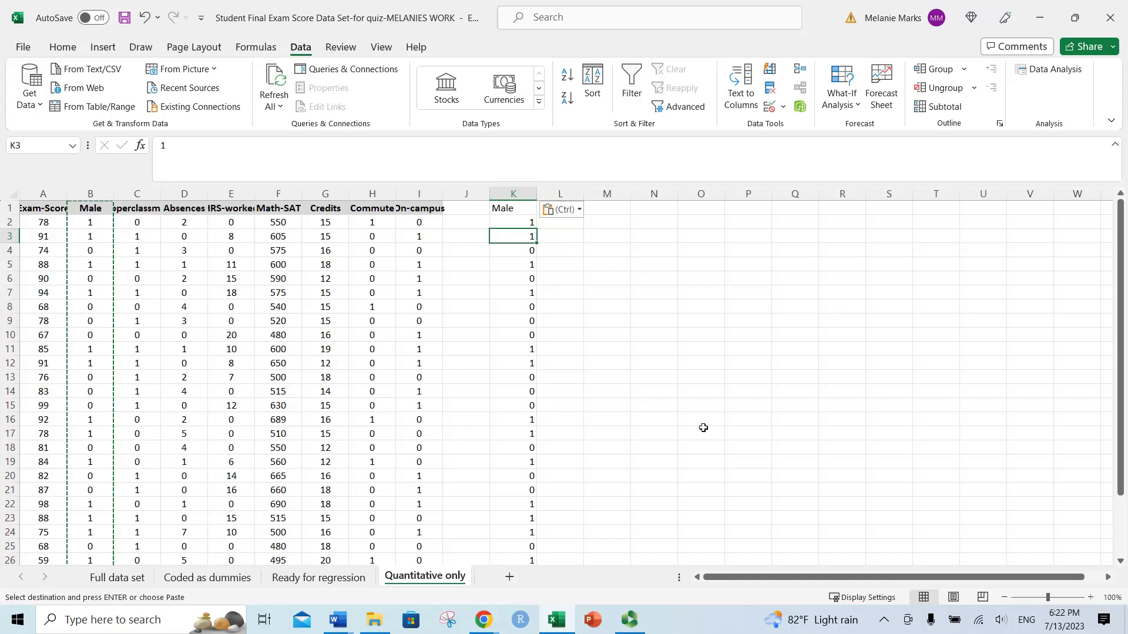
- Delete the pasted copy of the Male data in column K
click(511, 193)
right_click(510, 194)
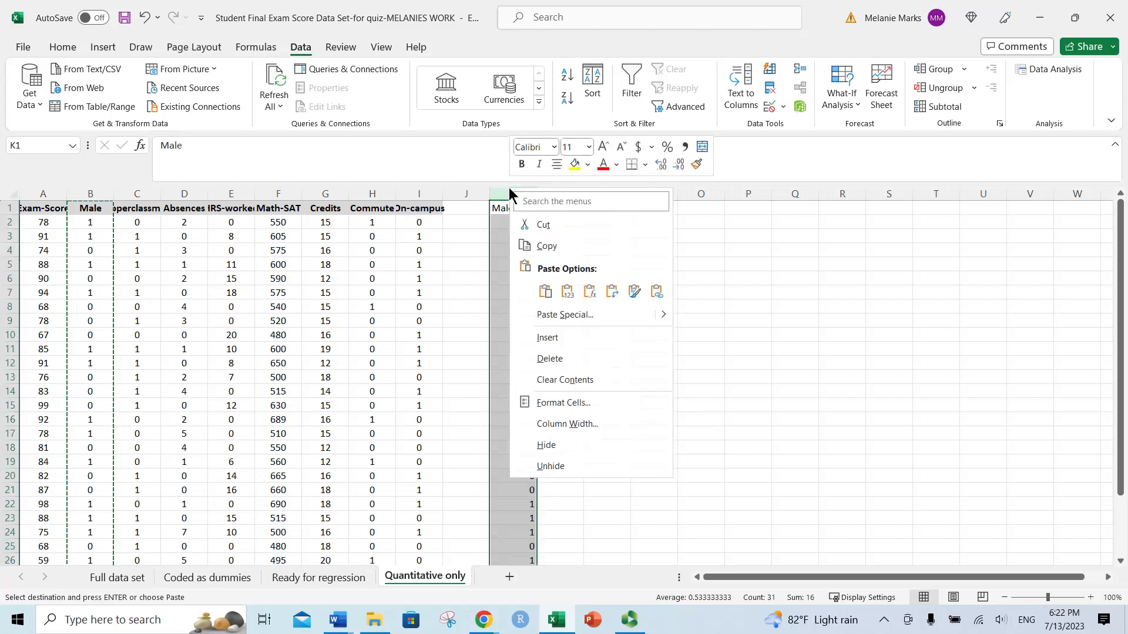
click(549, 359)
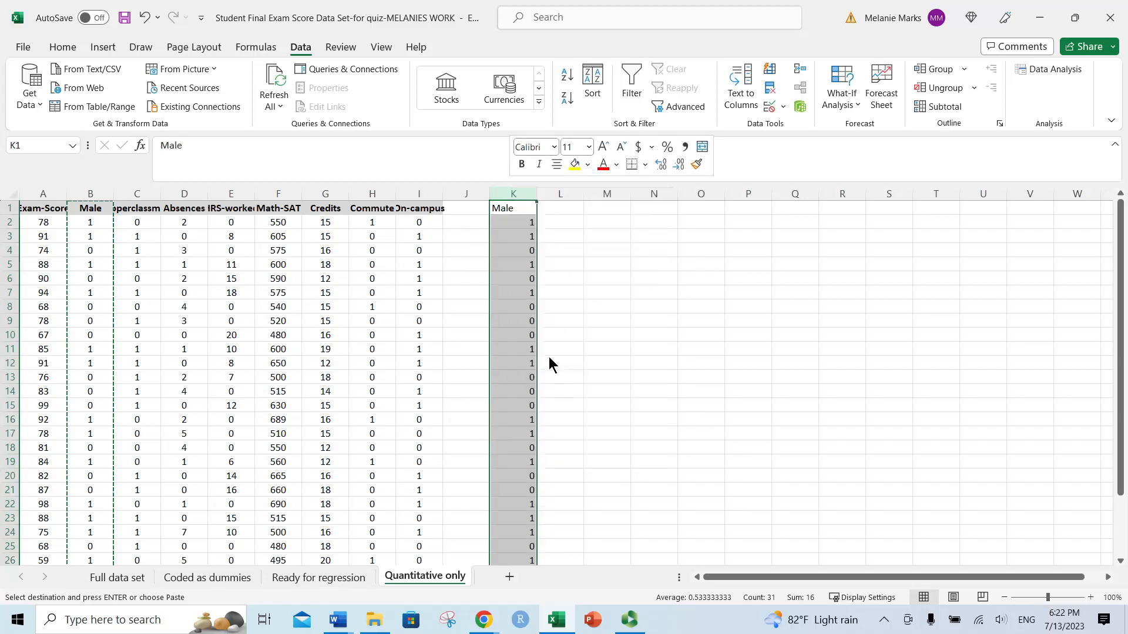
click(773, 331)
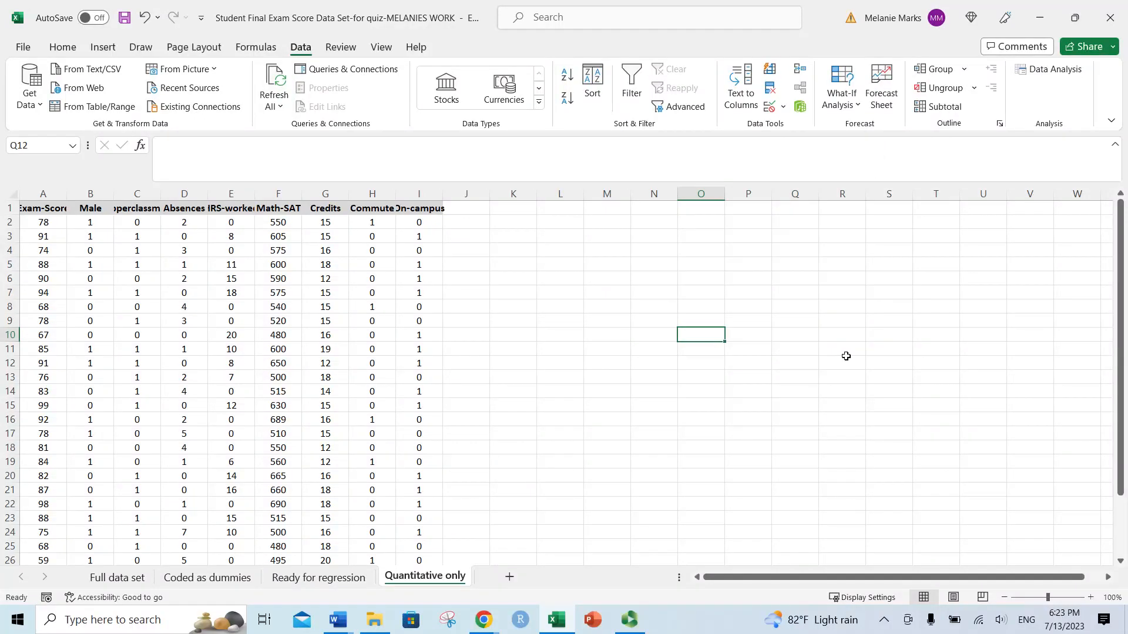
- Start Descriptive Statistics, clear the previous ranges and the summary option, and set the input range to A1:I31
click(1038, 70)
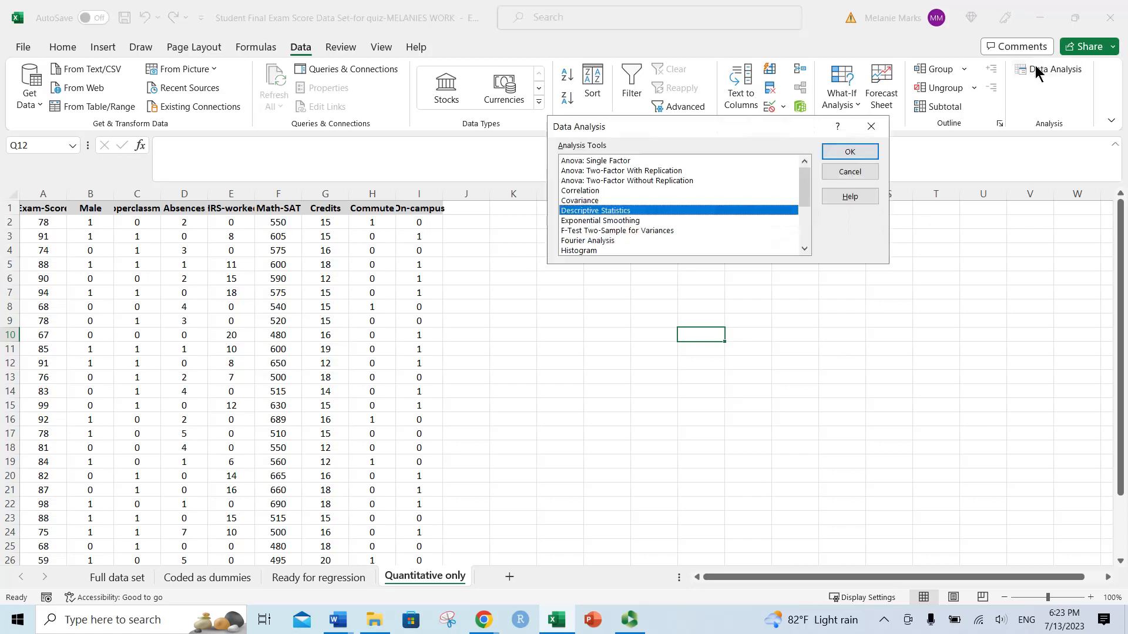
click(864, 154)
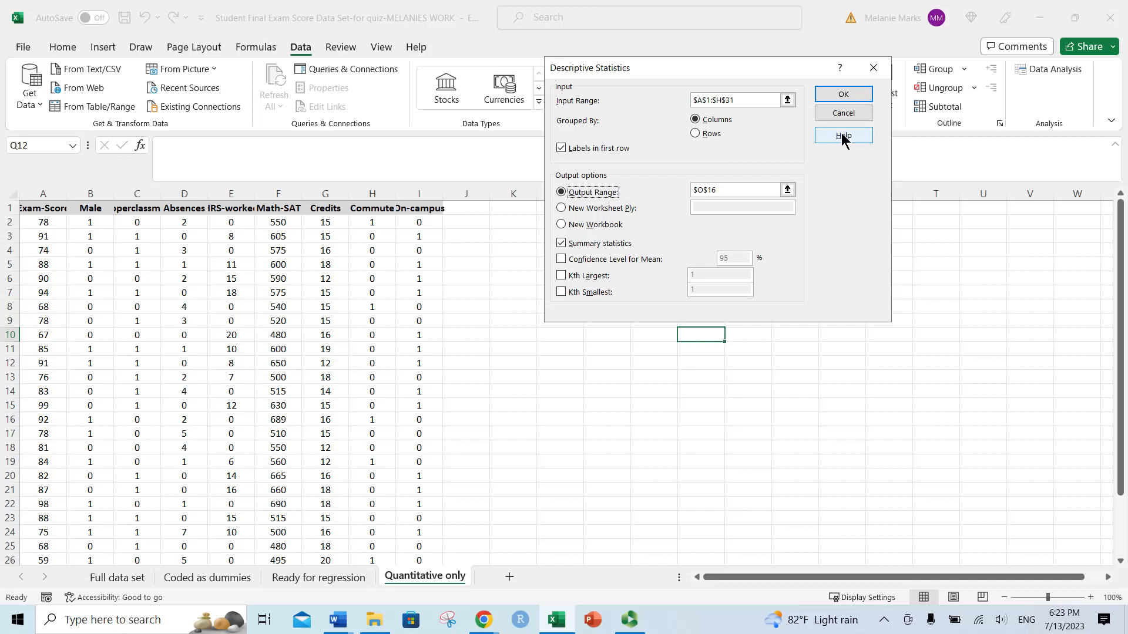
drag(737, 100, 691, 104)
key(Delete)
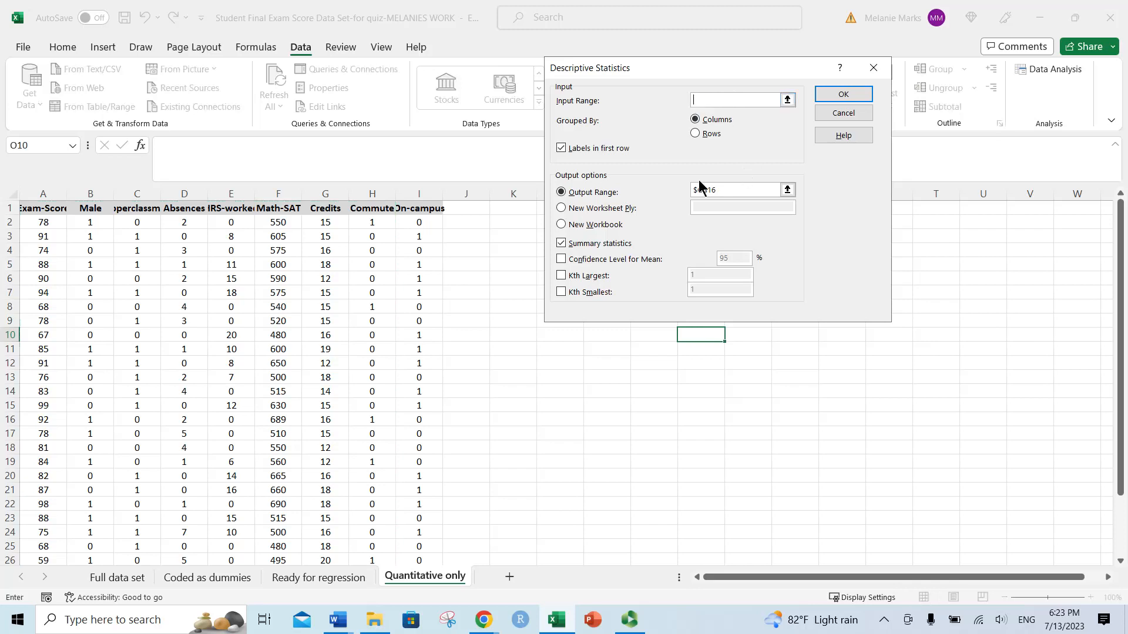
drag(726, 190, 685, 189)
key(Delete)
click(561, 243)
click(711, 102)
drag(37, 208, 412, 528)
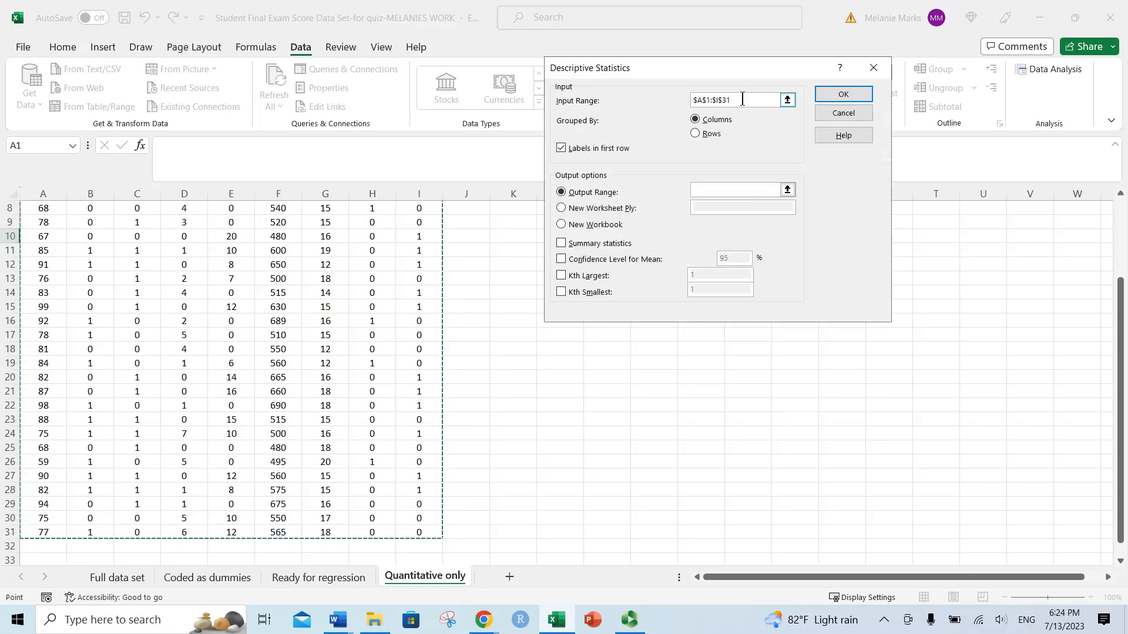
- Generate the summary statistics with labels in the first row kept on and the output placed at cell L19
click(561, 151)
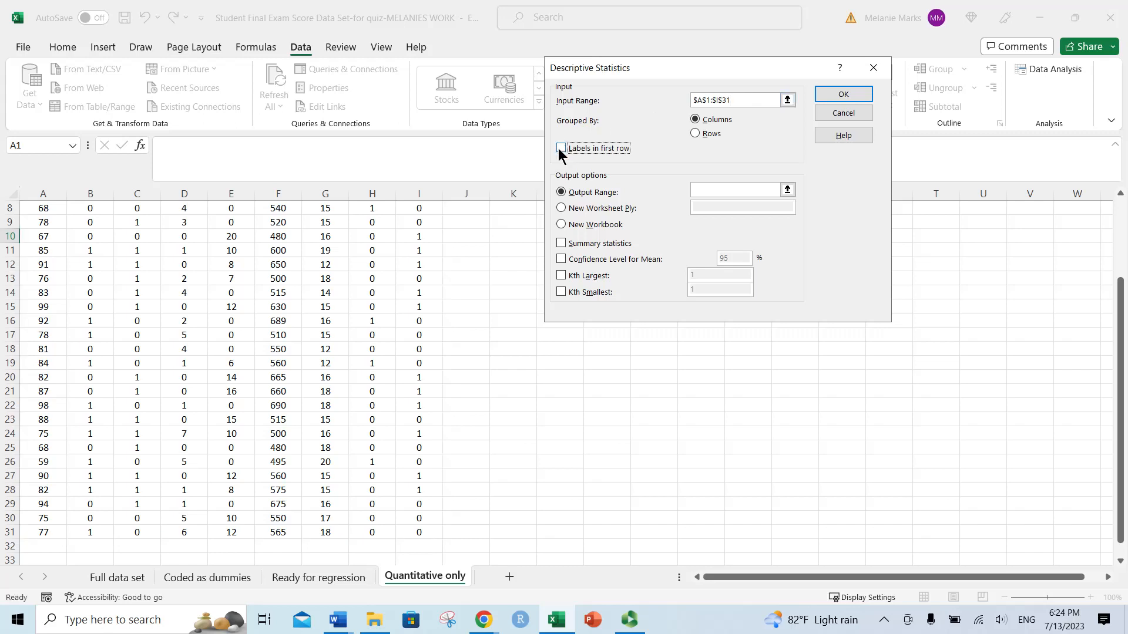
click(559, 150)
click(712, 187)
click(558, 365)
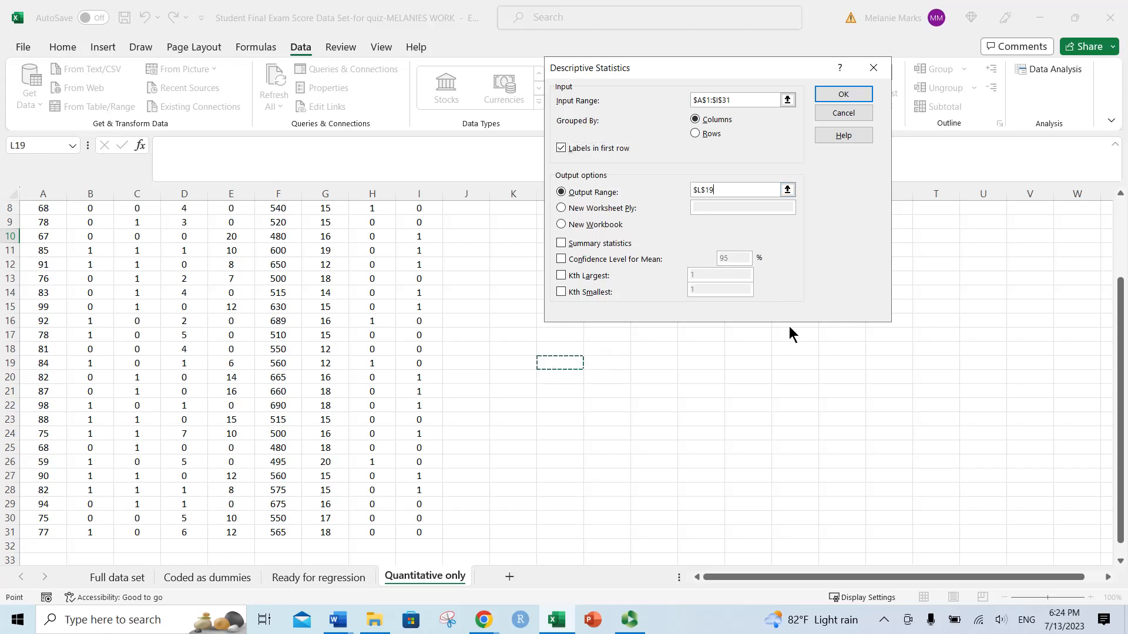
click(562, 244)
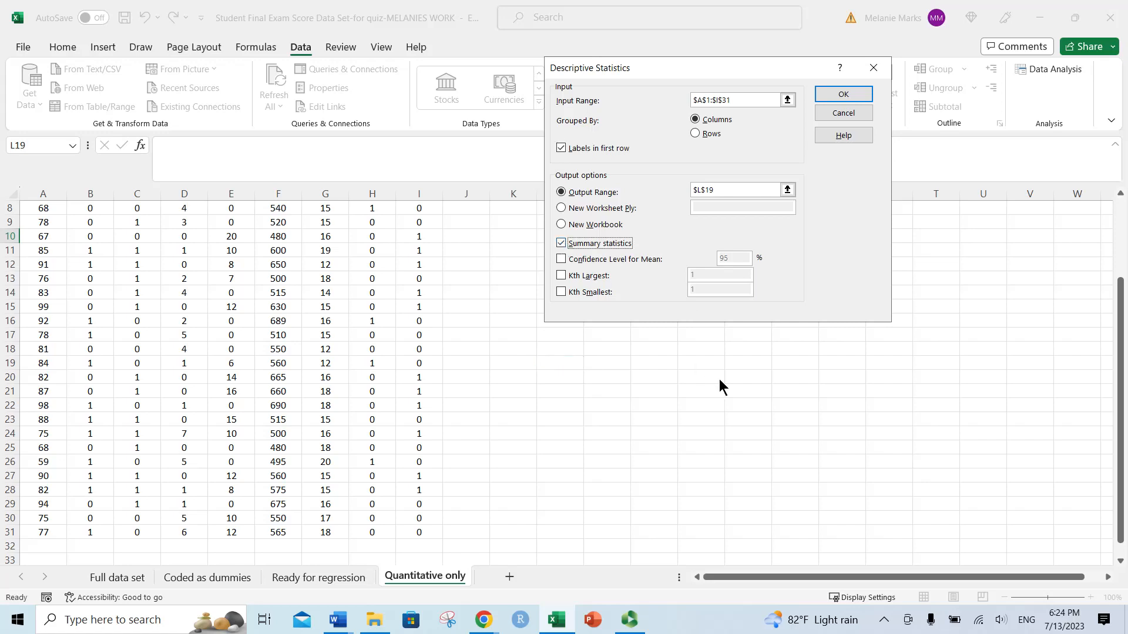
click(846, 95)
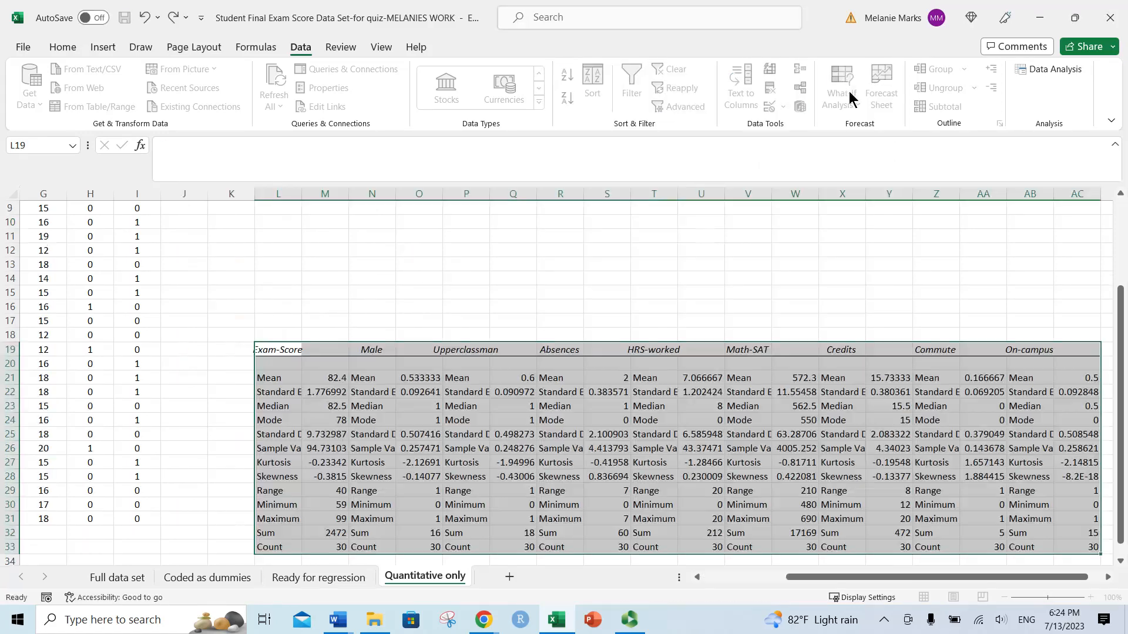
scroll(659, 386, down, 1)
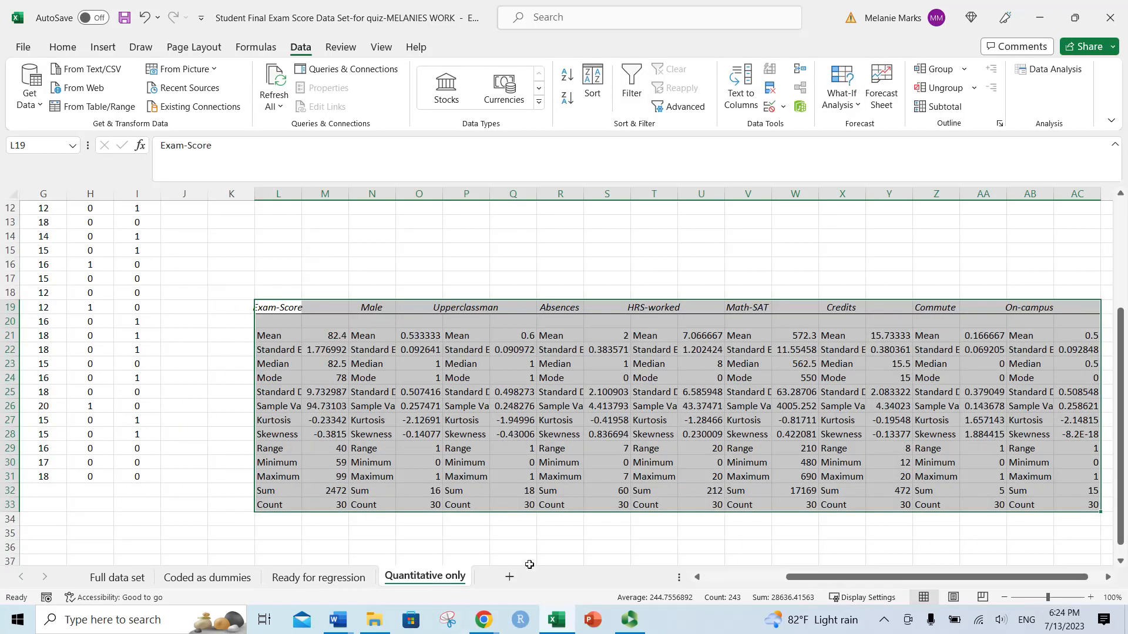
- Start the Correlation analysis tool, set its input range to A1:I31, and turn on labels in the first row
drag(803, 576, 720, 577)
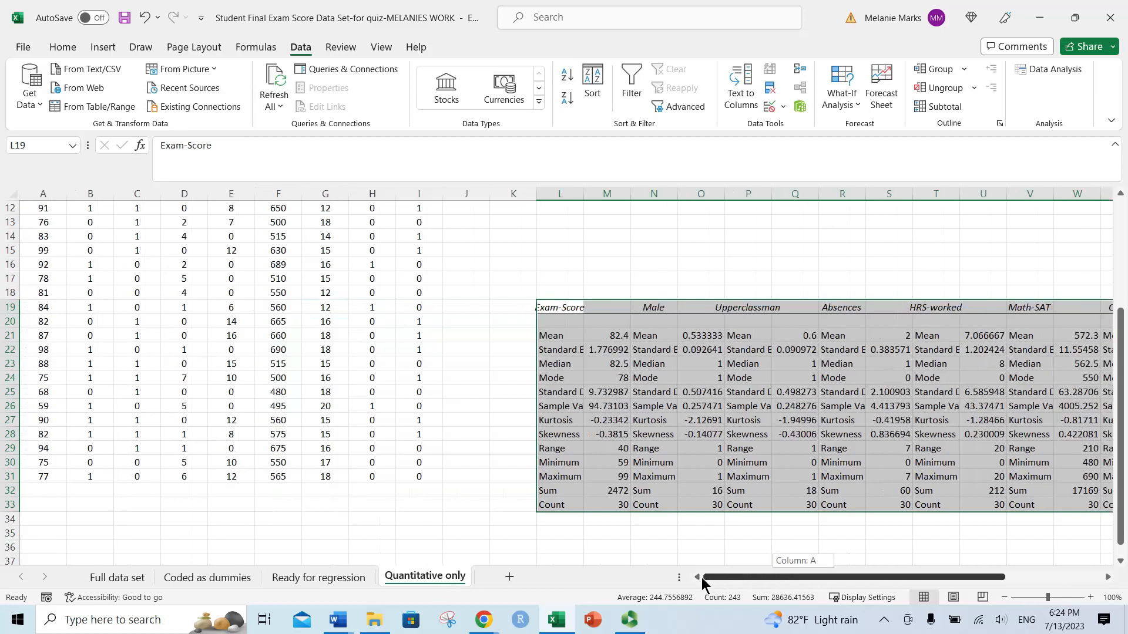
scroll(227, 452, up, 4)
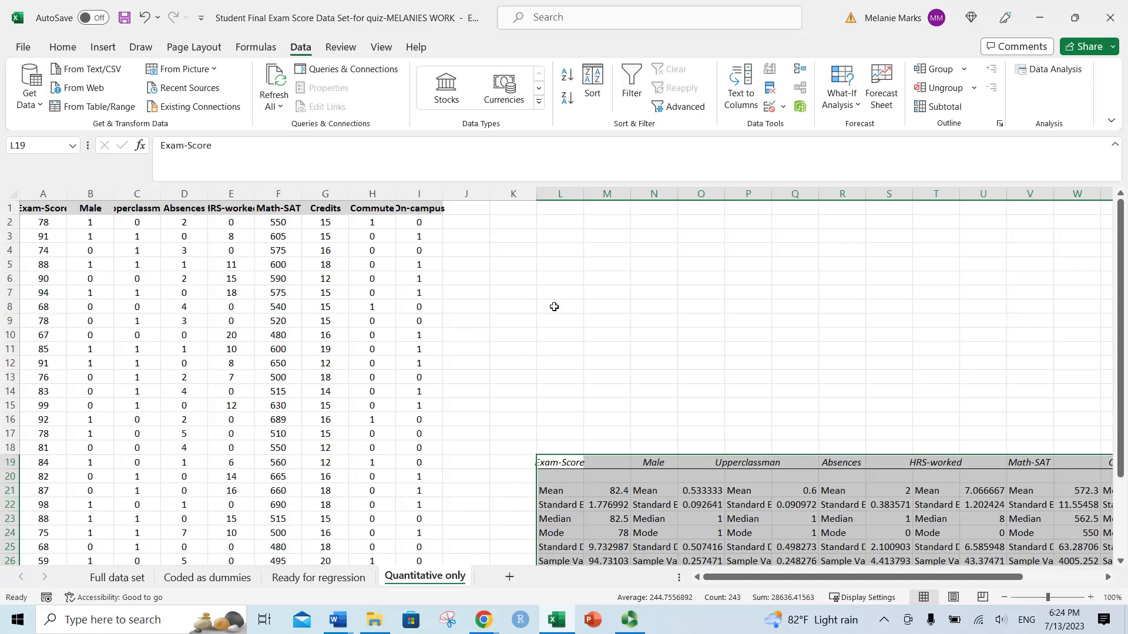
click(552, 266)
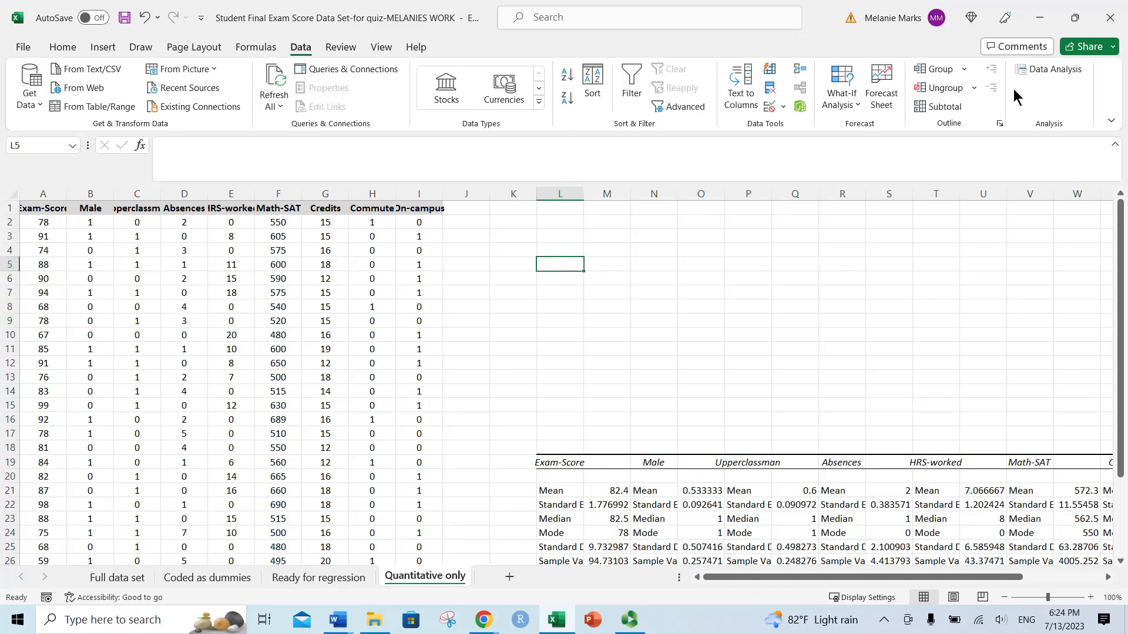
click(1041, 72)
click(587, 191)
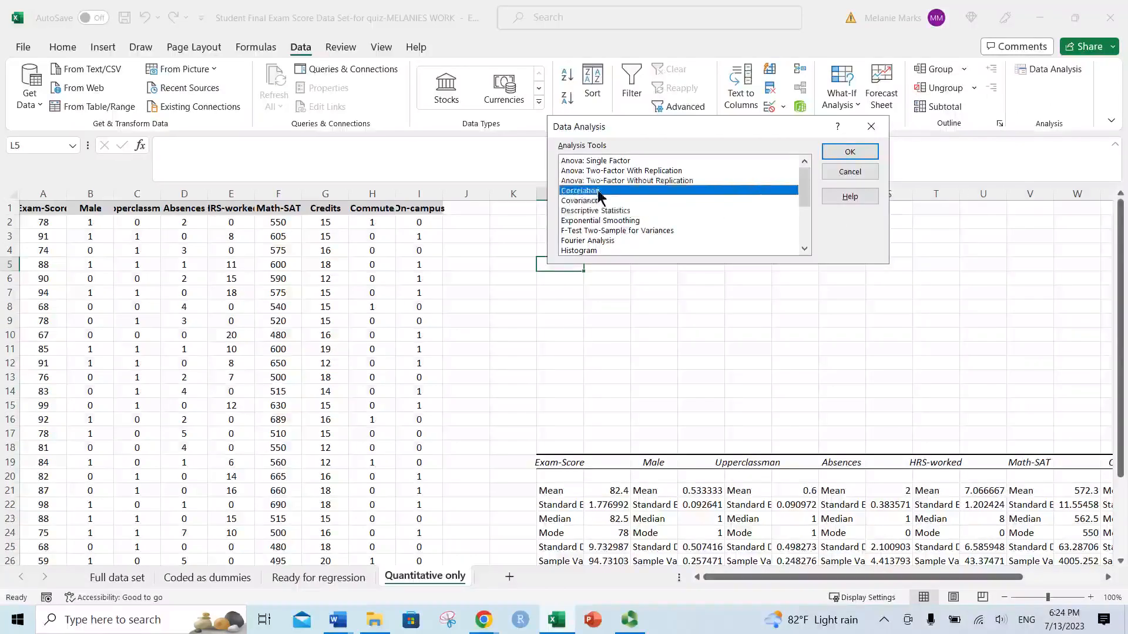
click(850, 152)
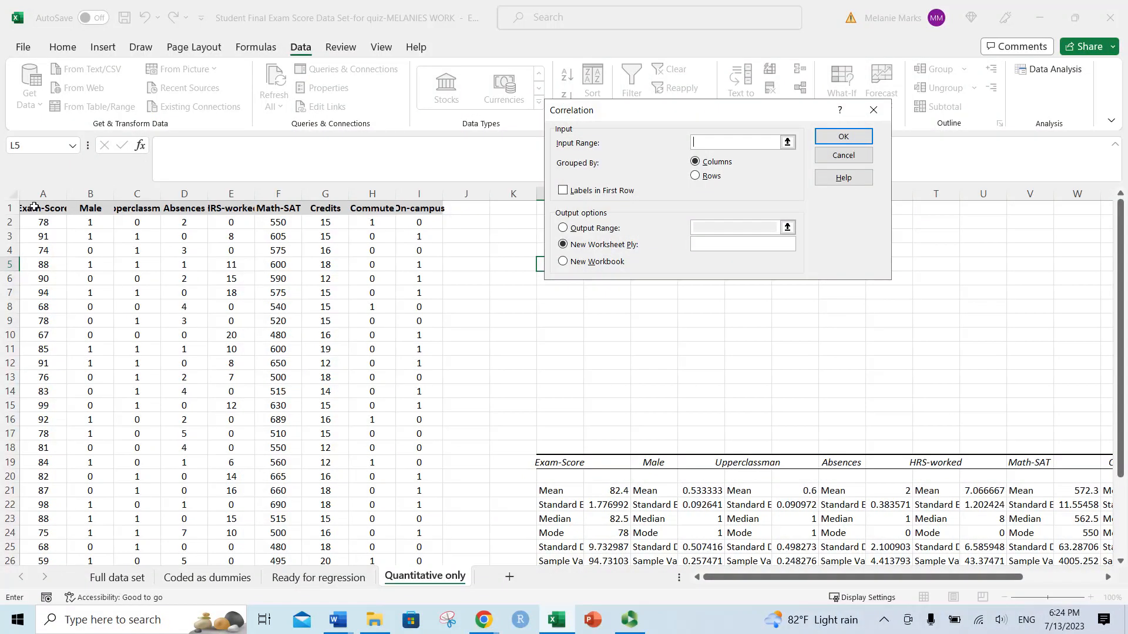
drag(34, 207, 419, 532)
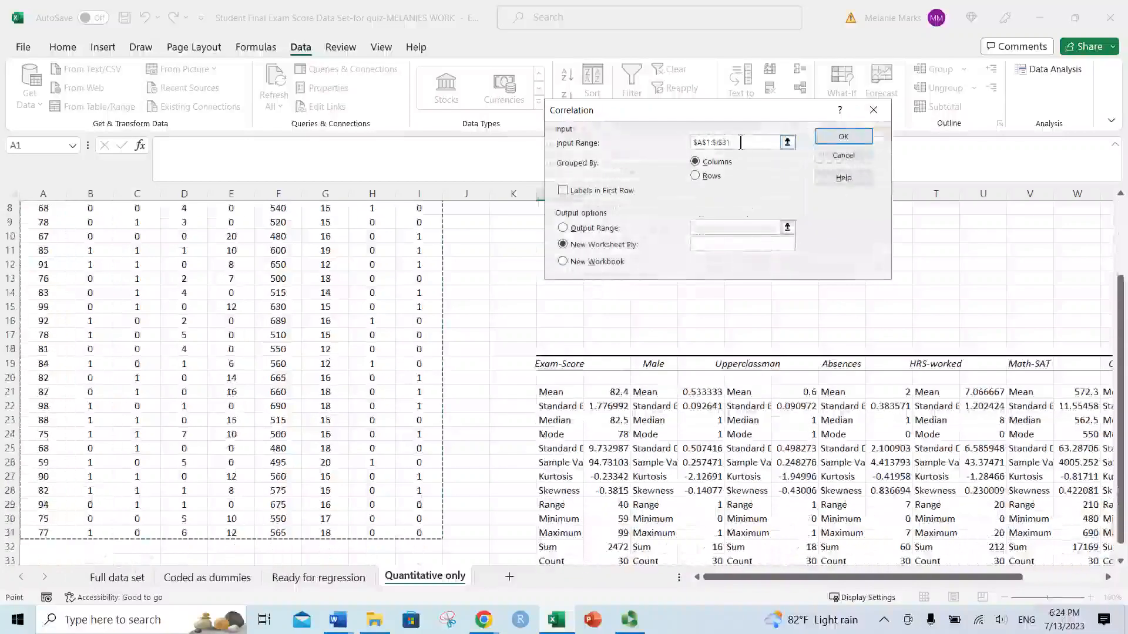
click(563, 190)
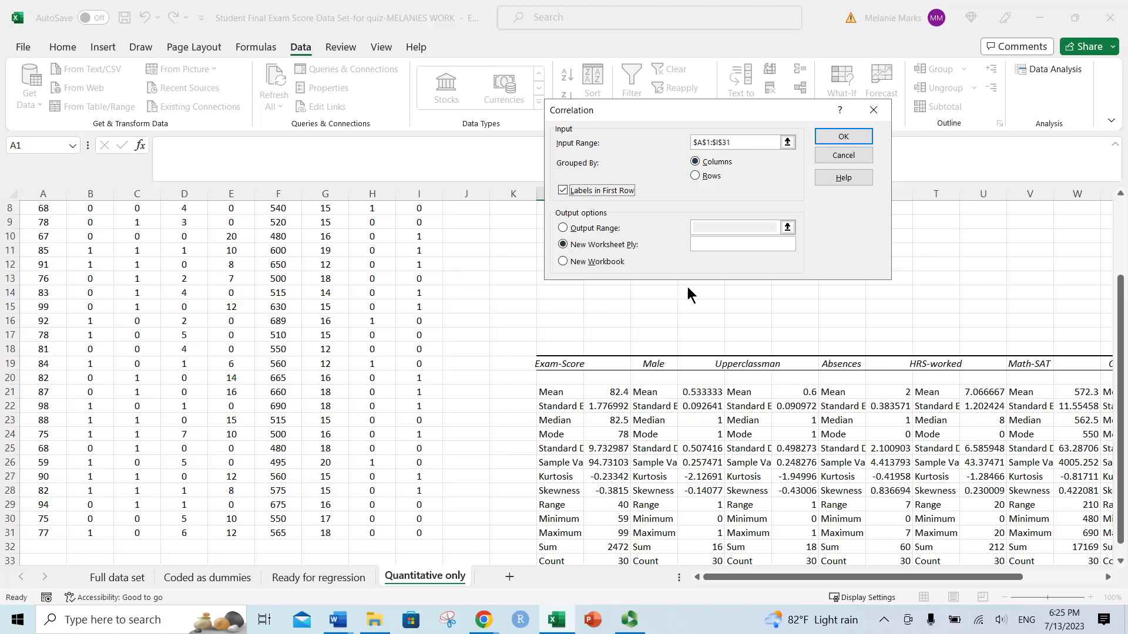
- Set the correlation output range to cell B35 below the data and generate the correlation matrix
click(563, 228)
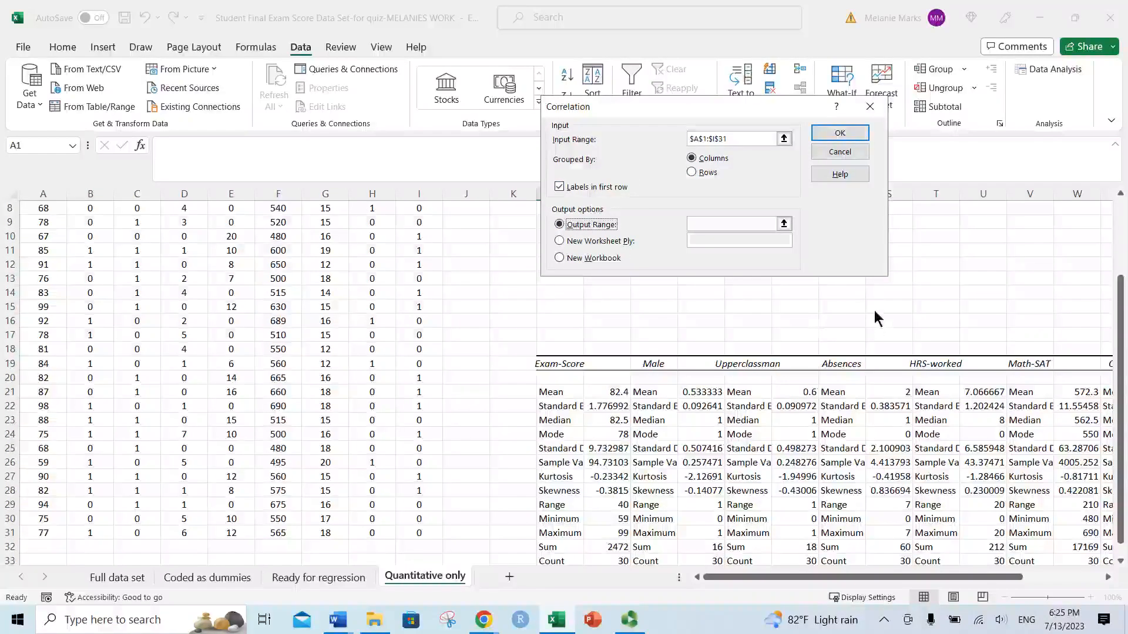
scroll(793, 312, down, 4)
click(90, 420)
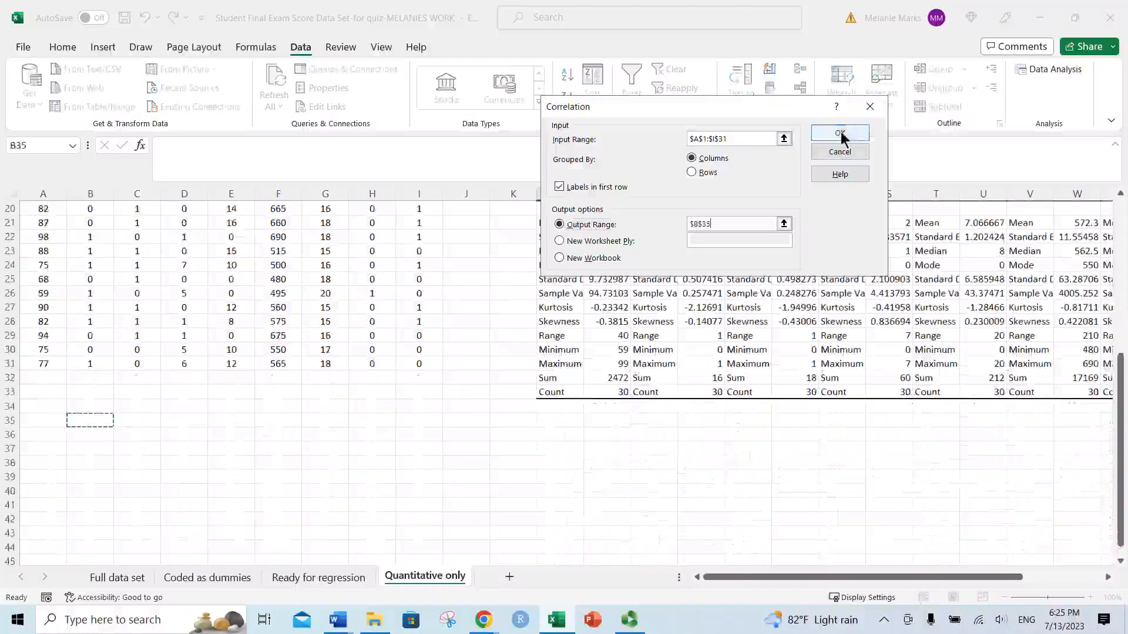
click(842, 135)
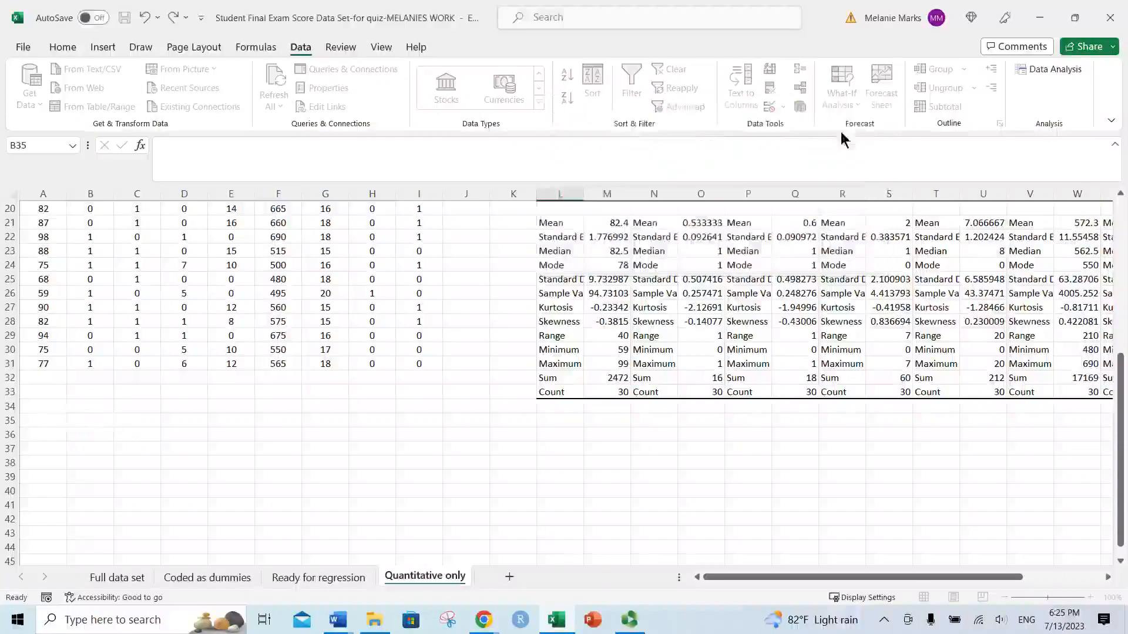
scroll(689, 480, down, 2)
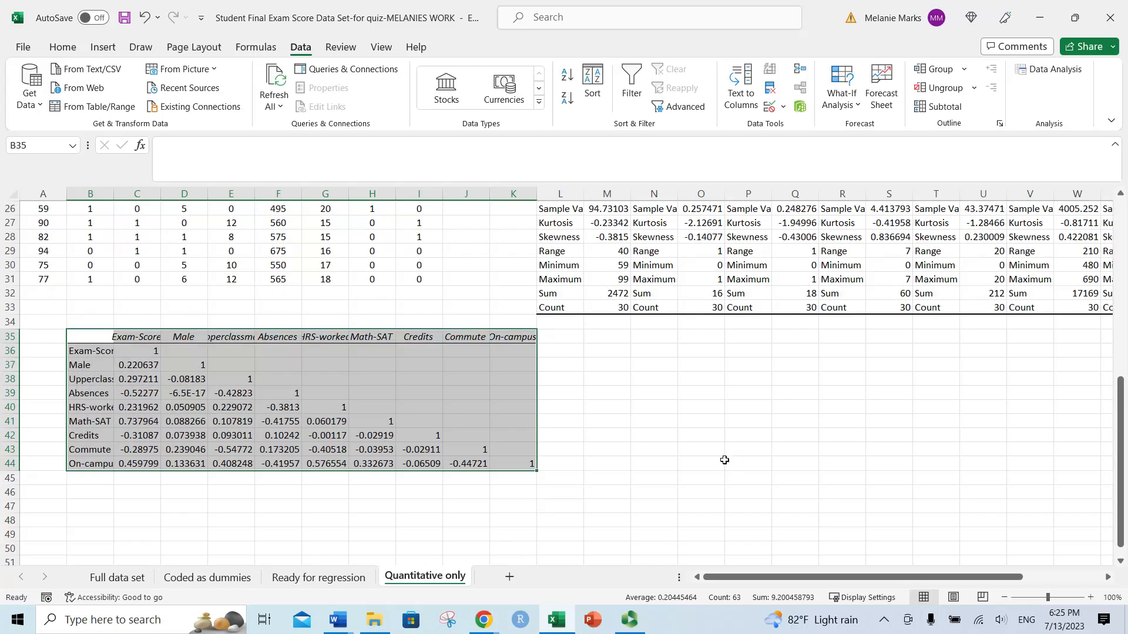
click(747, 463)
- Examine the Male and Credits columns of the data table by selecting each in turn
scroll(747, 447, up, 8)
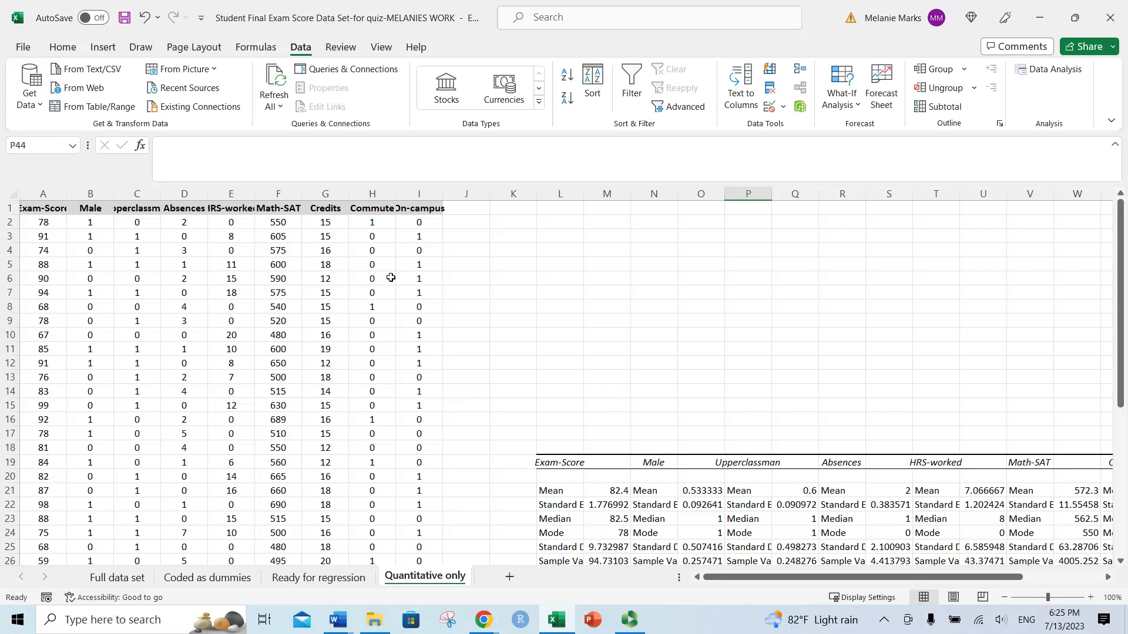
click(91, 193)
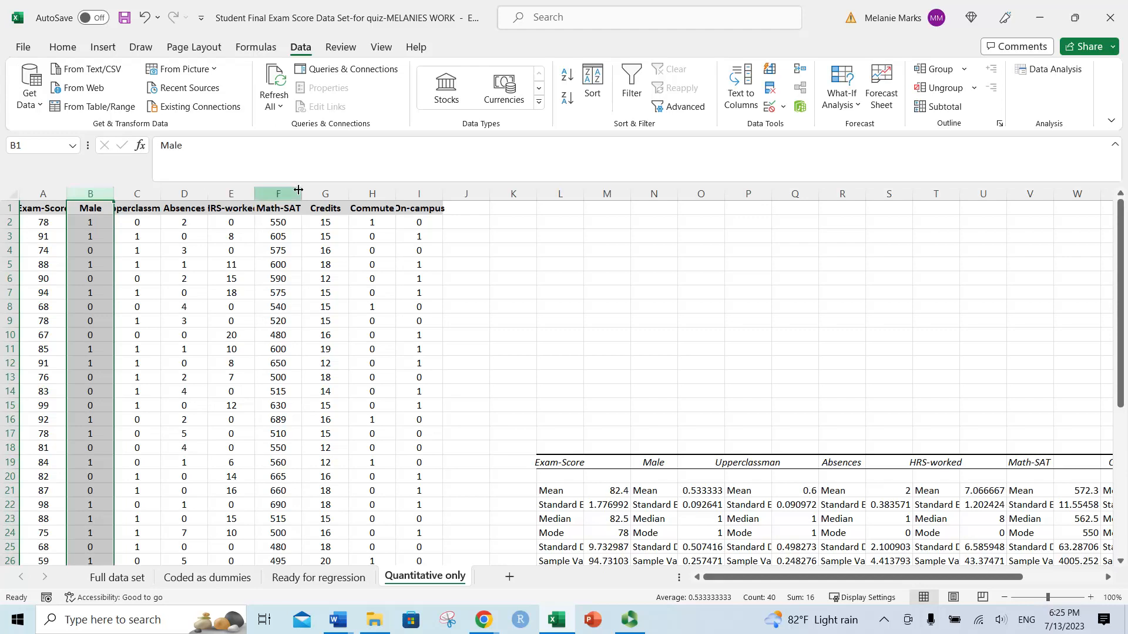
click(319, 193)
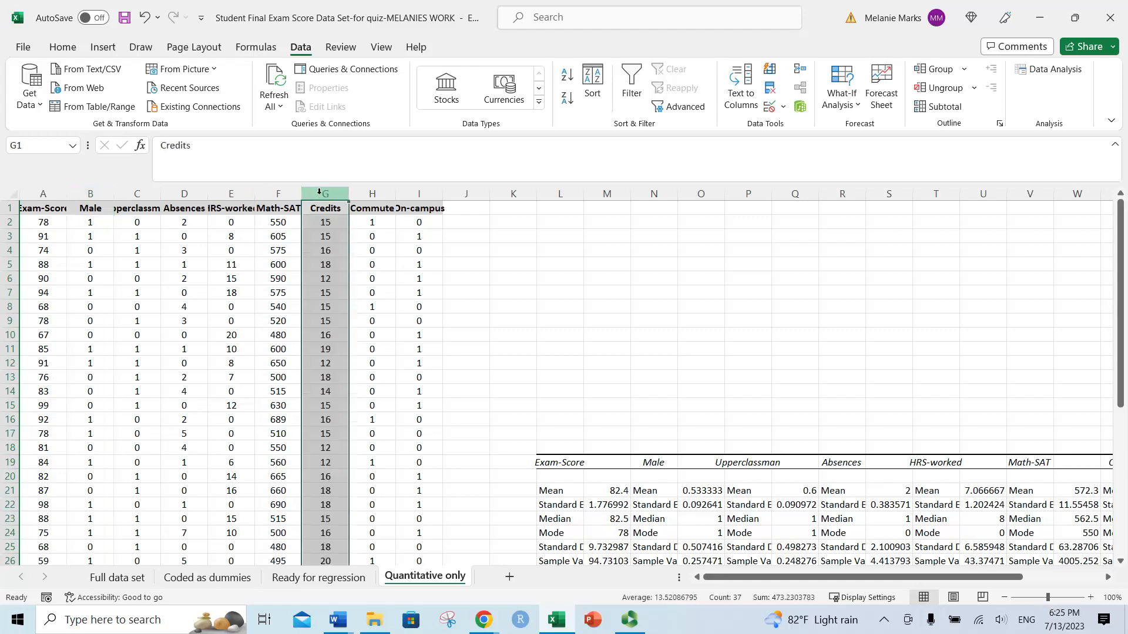
click(90, 187)
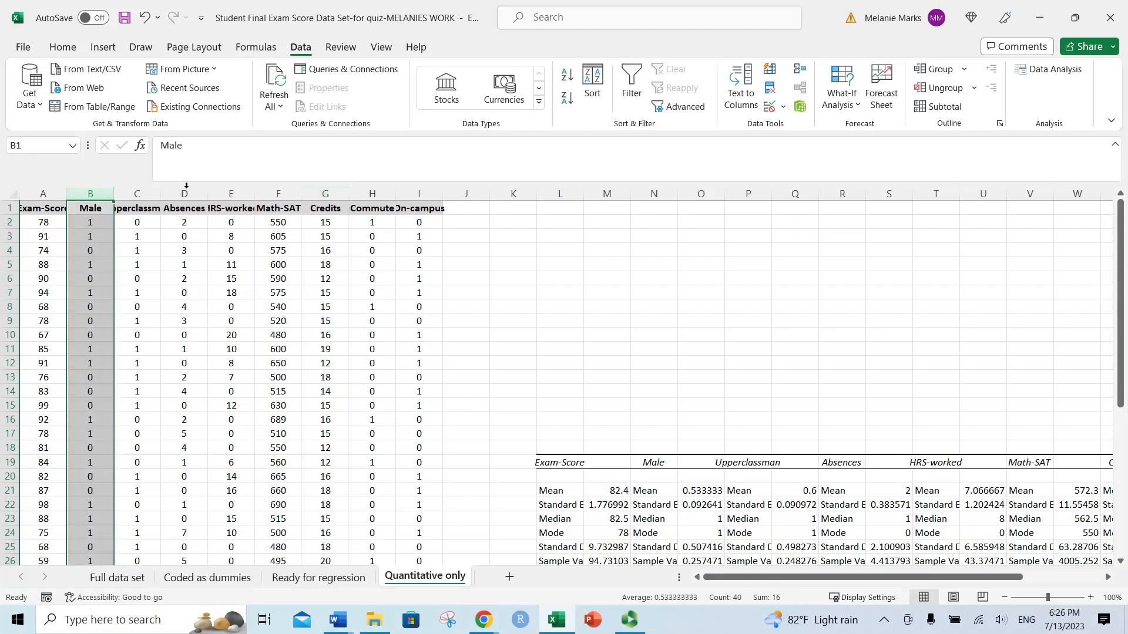
click(329, 194)
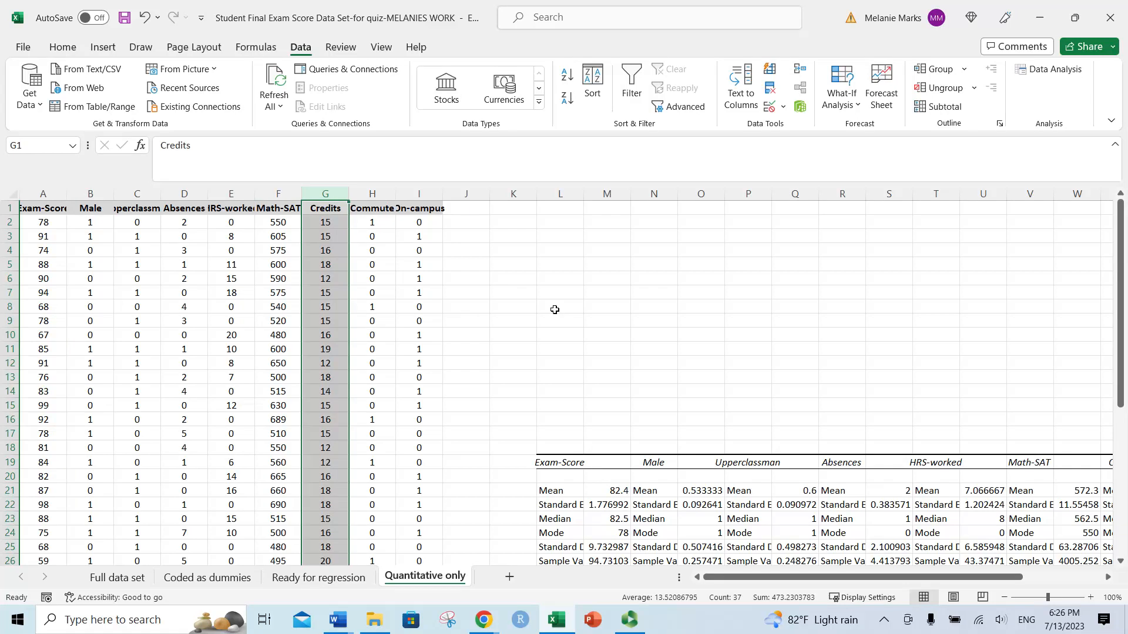